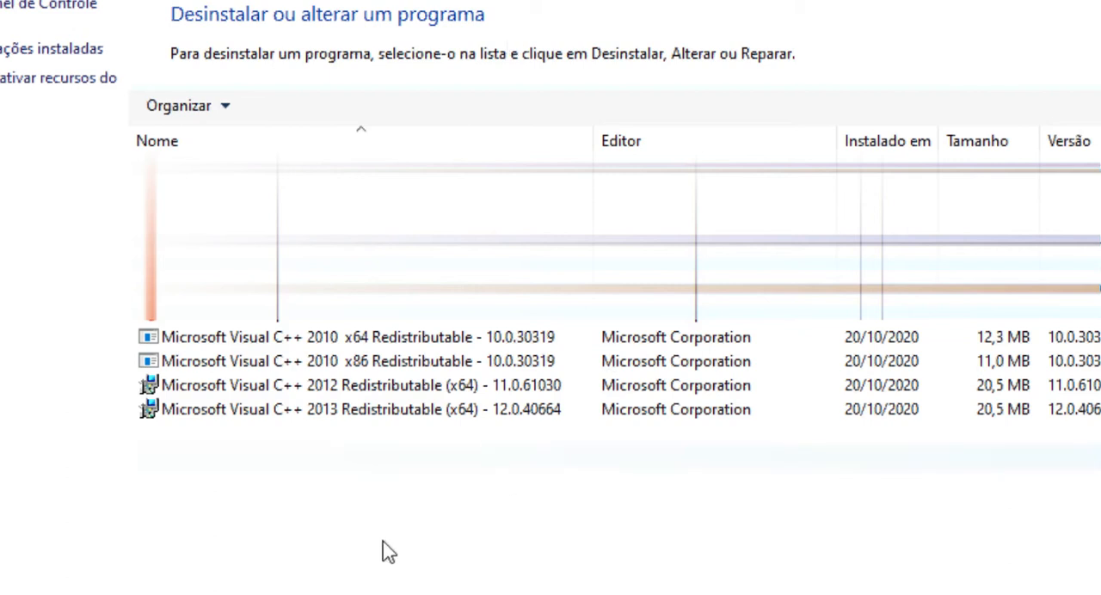
# - Check the Microsoft Visual C++ 2012 and 2013 Redistributable entries in the list of installed programs
pyautogui.click(206, 392)
pyautogui.click(205, 406)
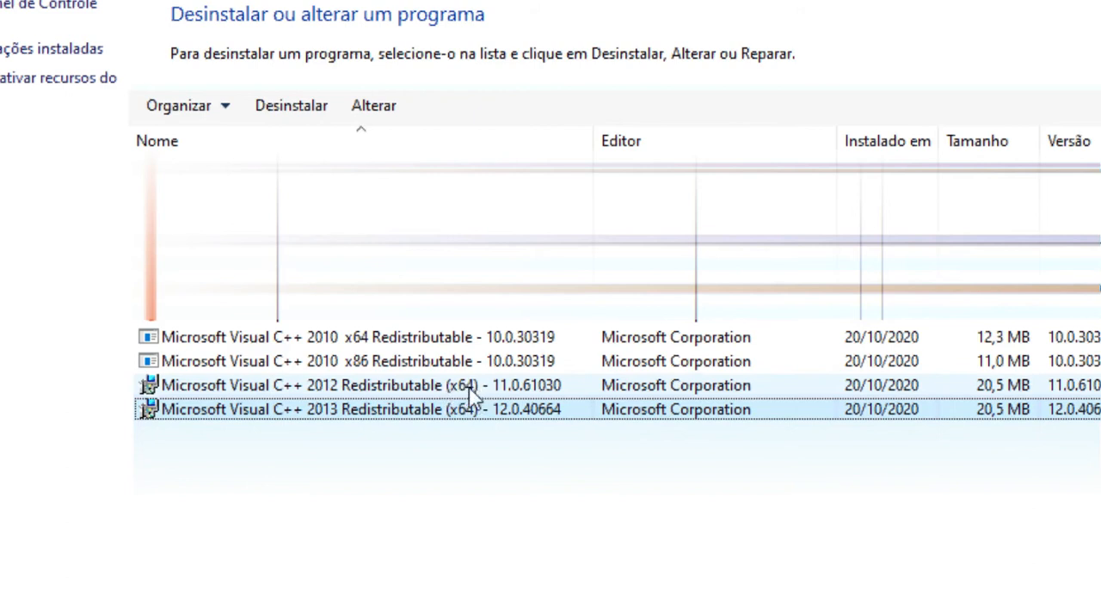
pyautogui.click(413, 551)
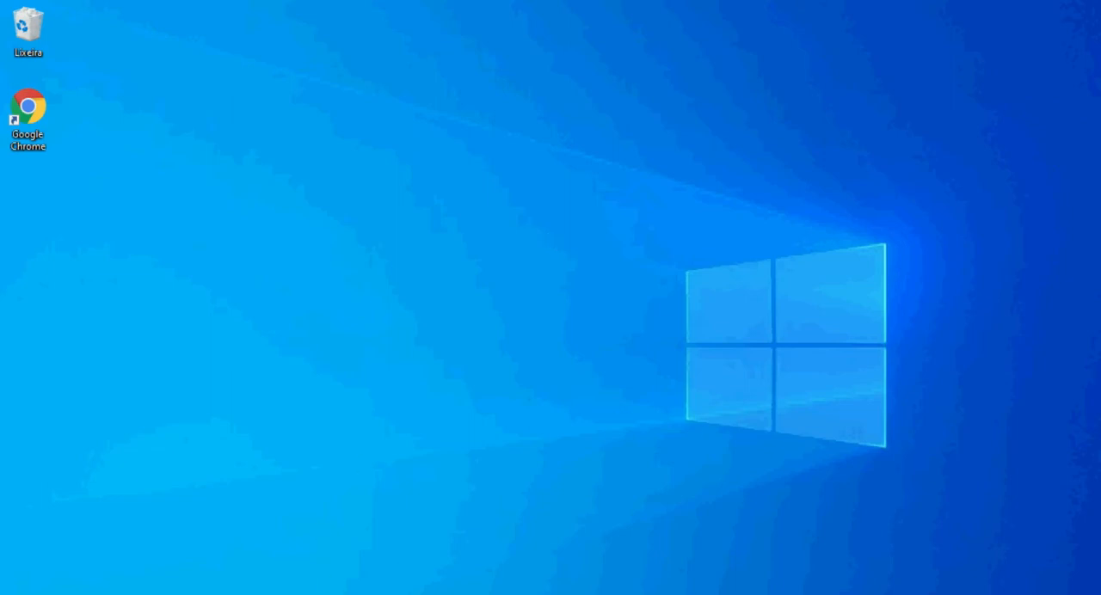
pyautogui.click(354, 594)
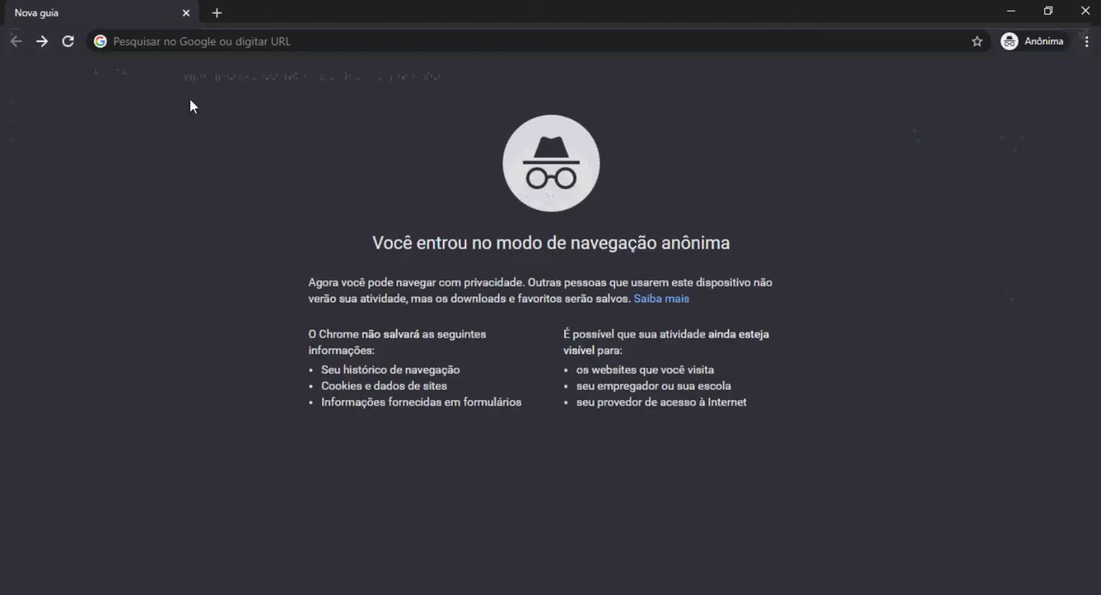
pyautogui.click(112, 40)
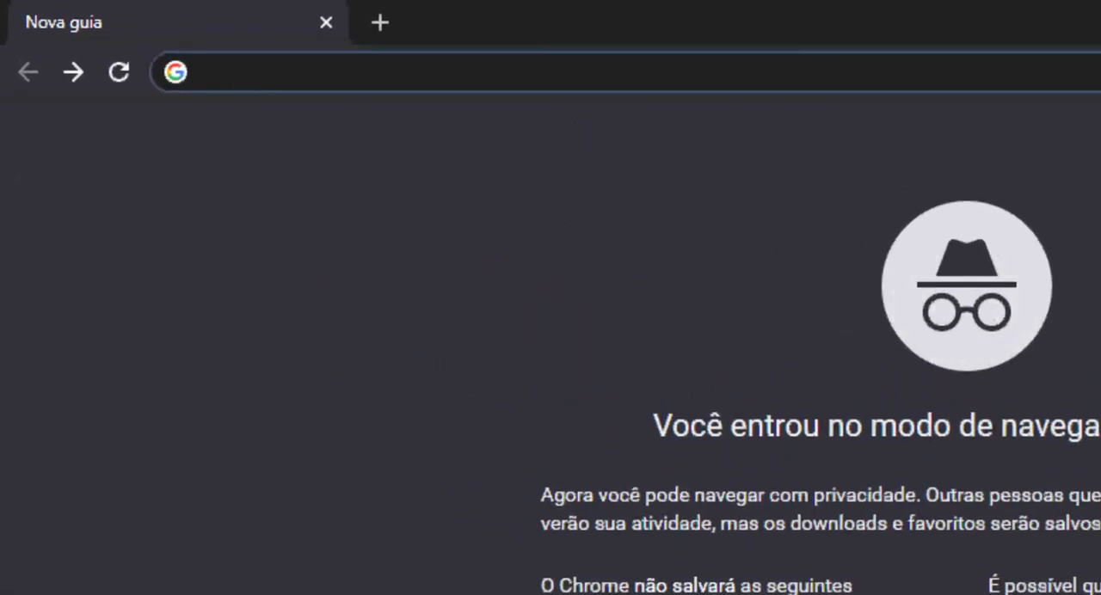
pyautogui.write('www.')
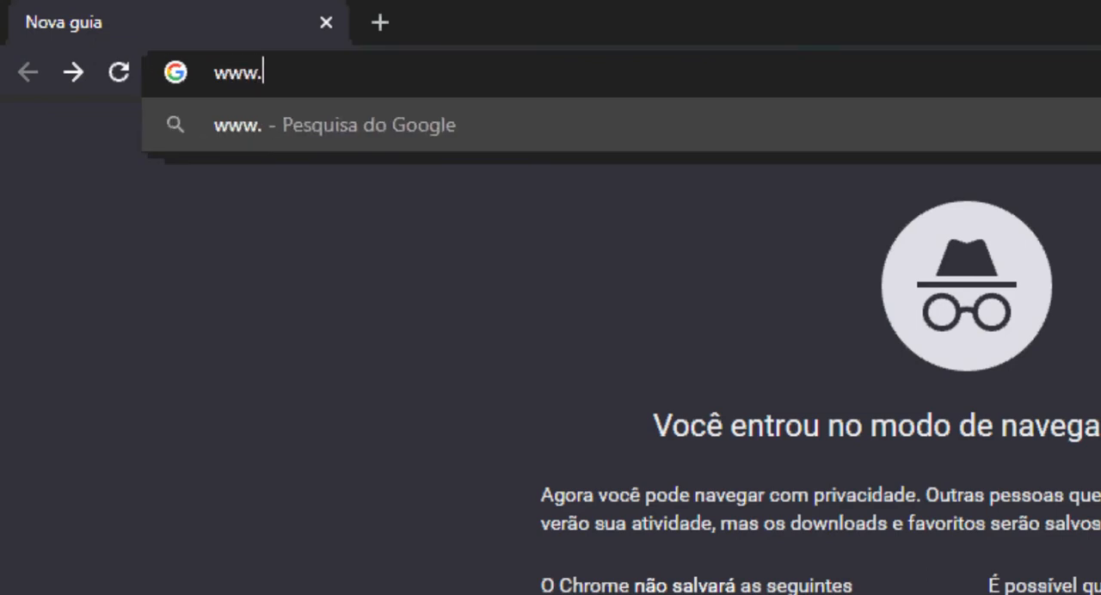
pyautogui.write('wampser')
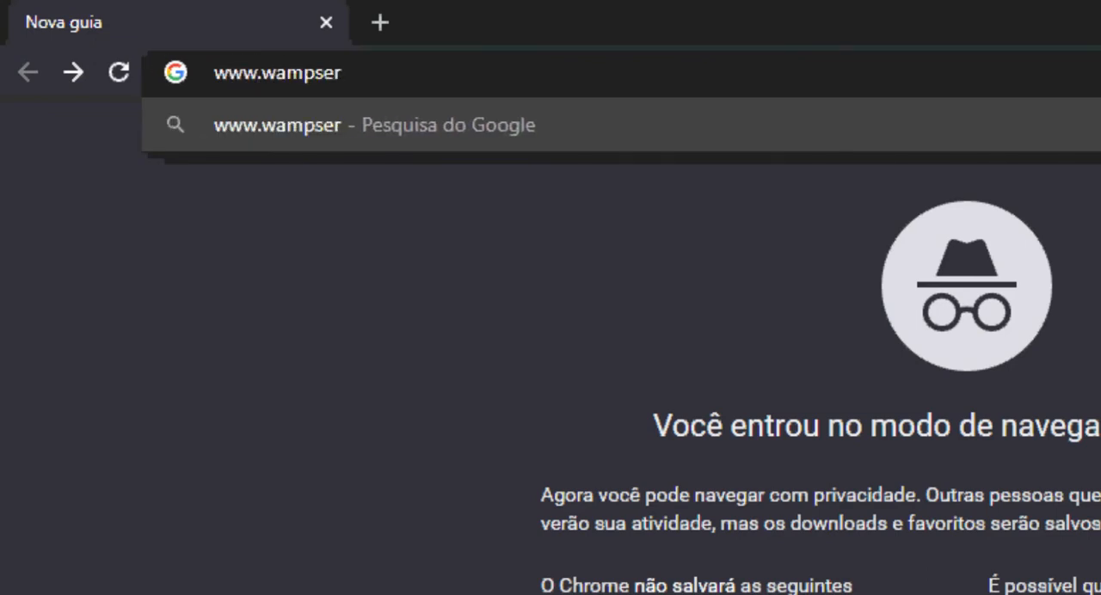
pyautogui.write('ver.com')
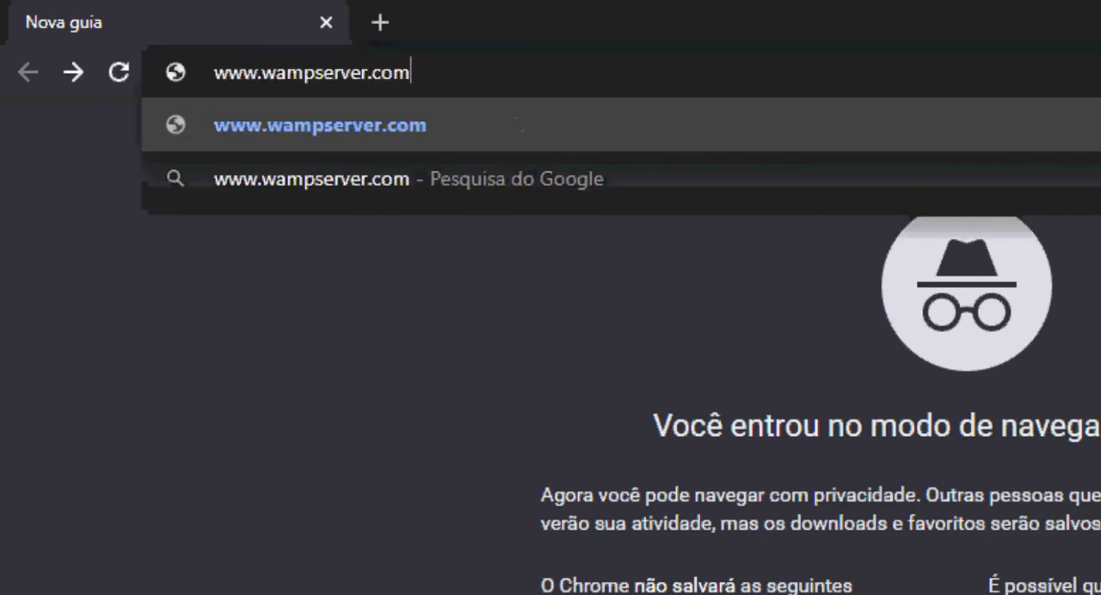
pyautogui.write('/')
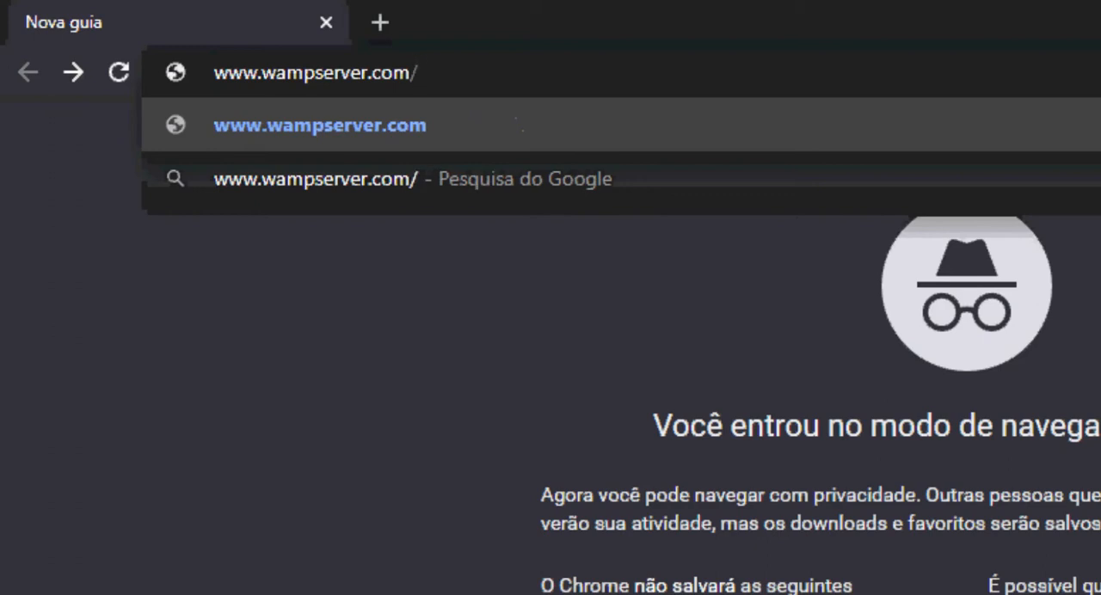
pyautogui.write('en')
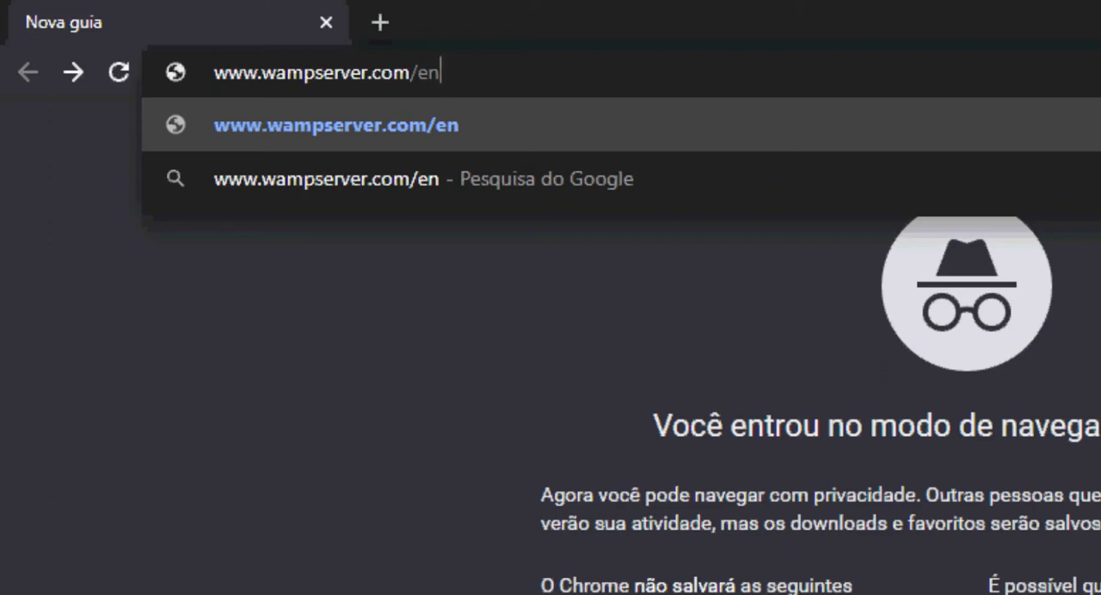
pyautogui.press('Return')
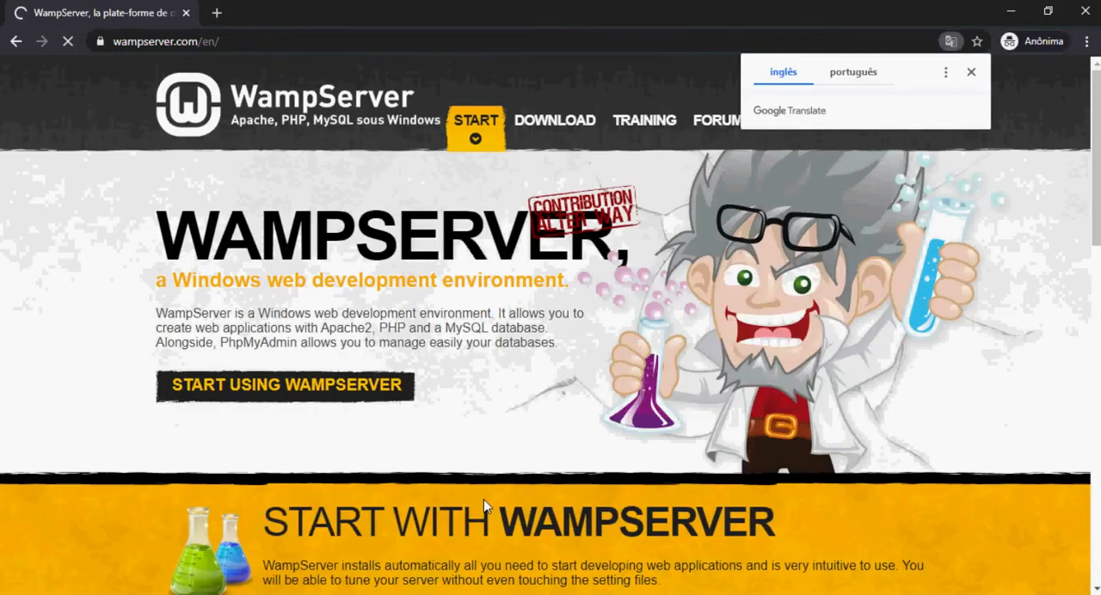
pyautogui.click(972, 71)
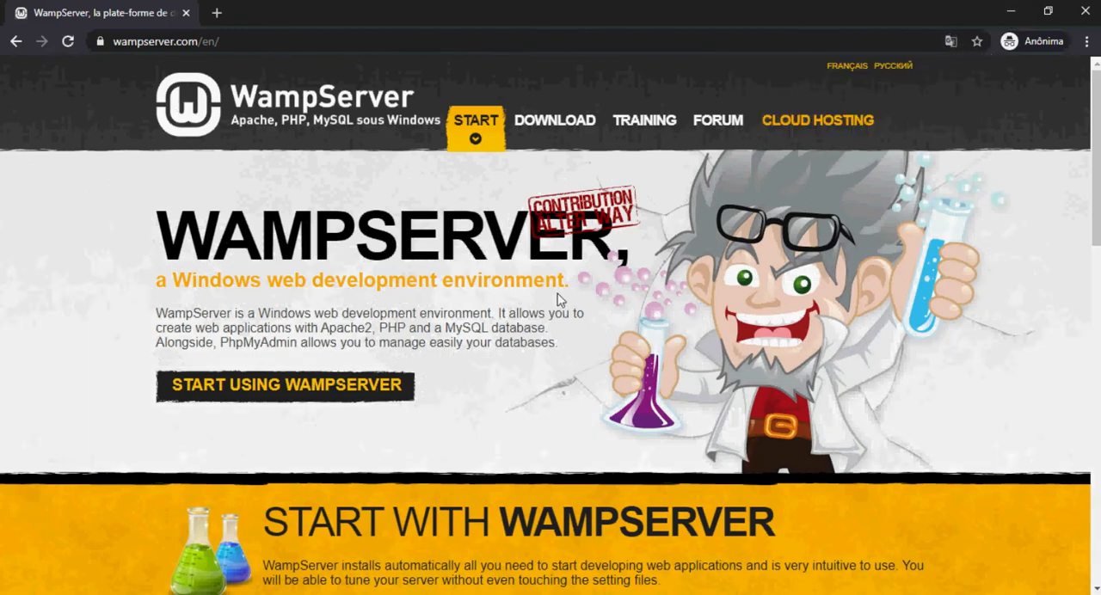
# - Request the direct download of WampServer 64 bits (x64) 3.2.0 without filling in the form, and view the project's SourceForge file list
pyautogui.click(555, 129)
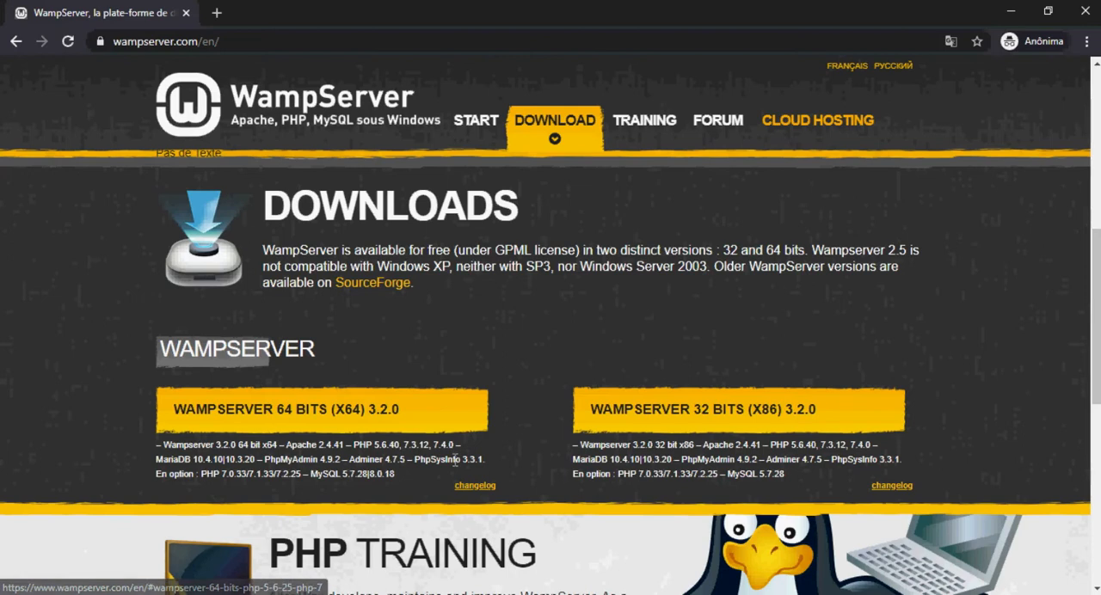
pyautogui.click(301, 416)
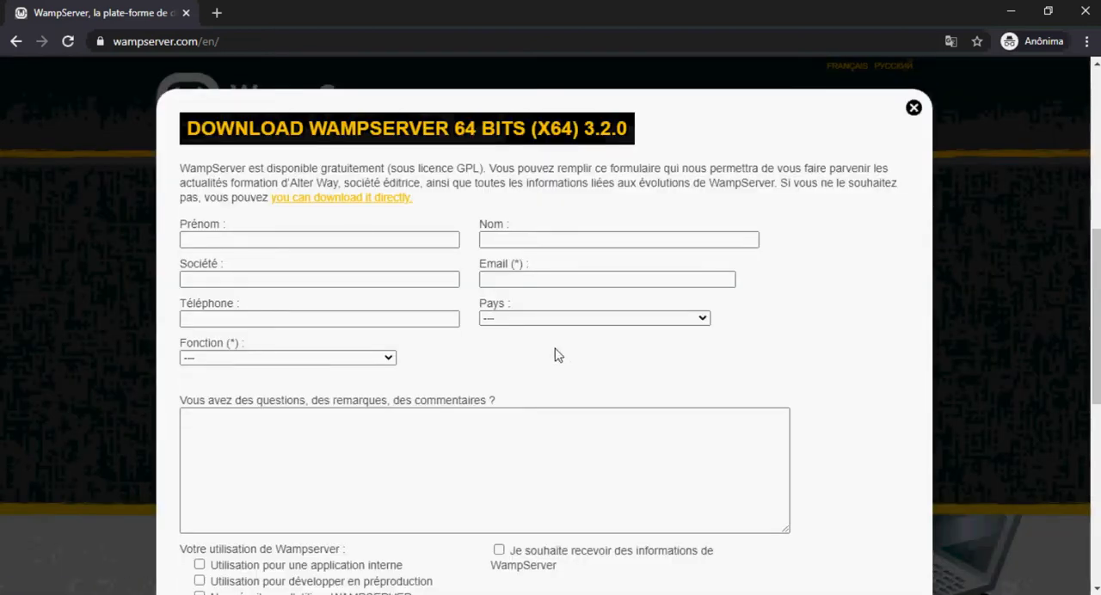
pyautogui.scroll(-1, 482, 319)
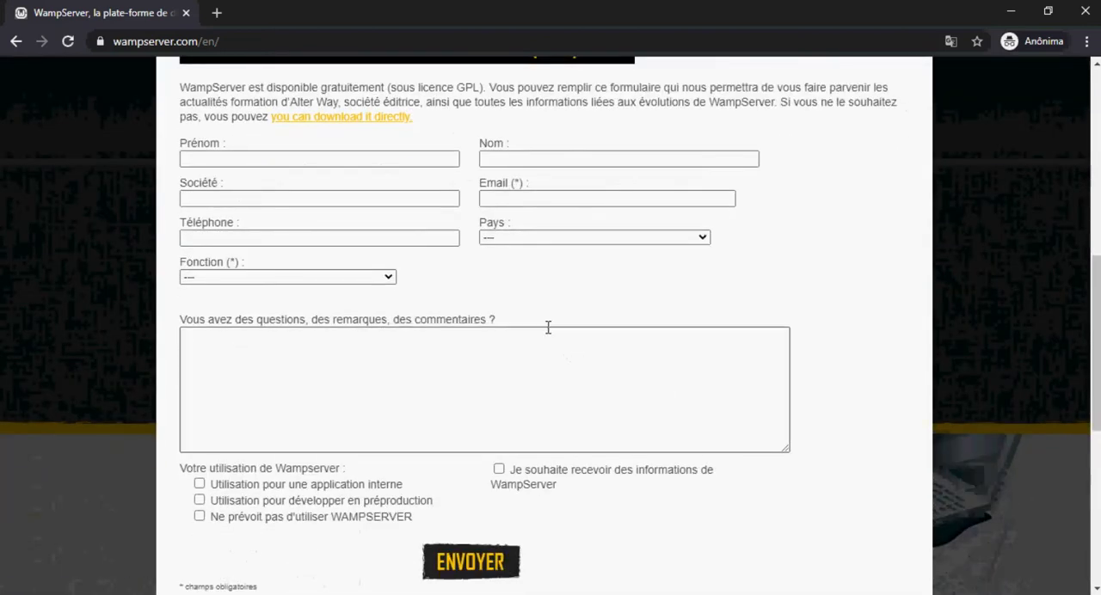
pyautogui.scroll(3, 542, 323)
pyautogui.scroll(-2, 389, 321)
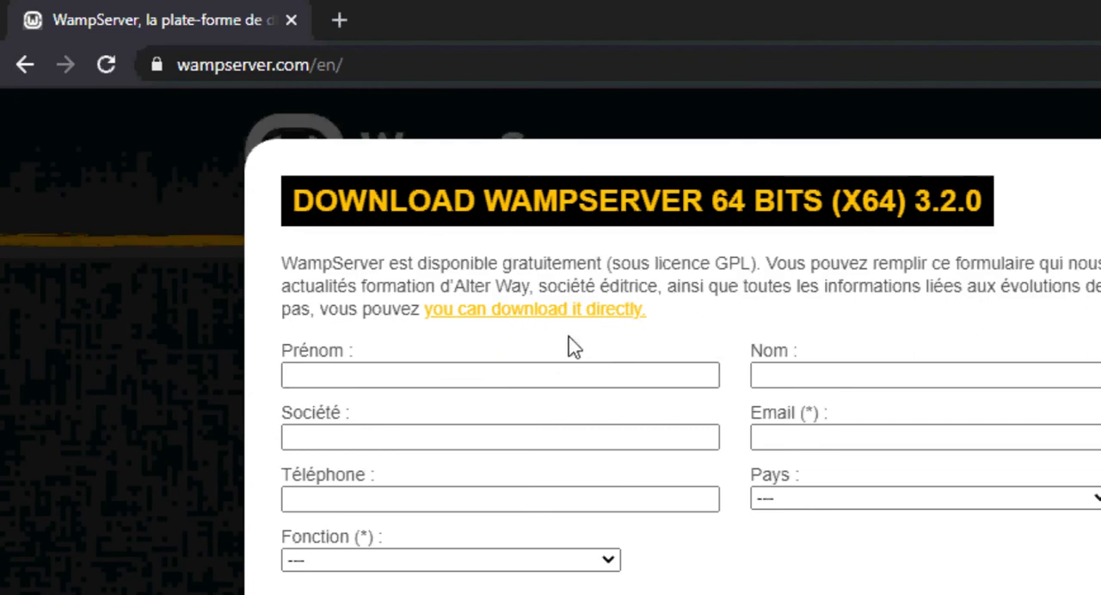
pyautogui.click(534, 311)
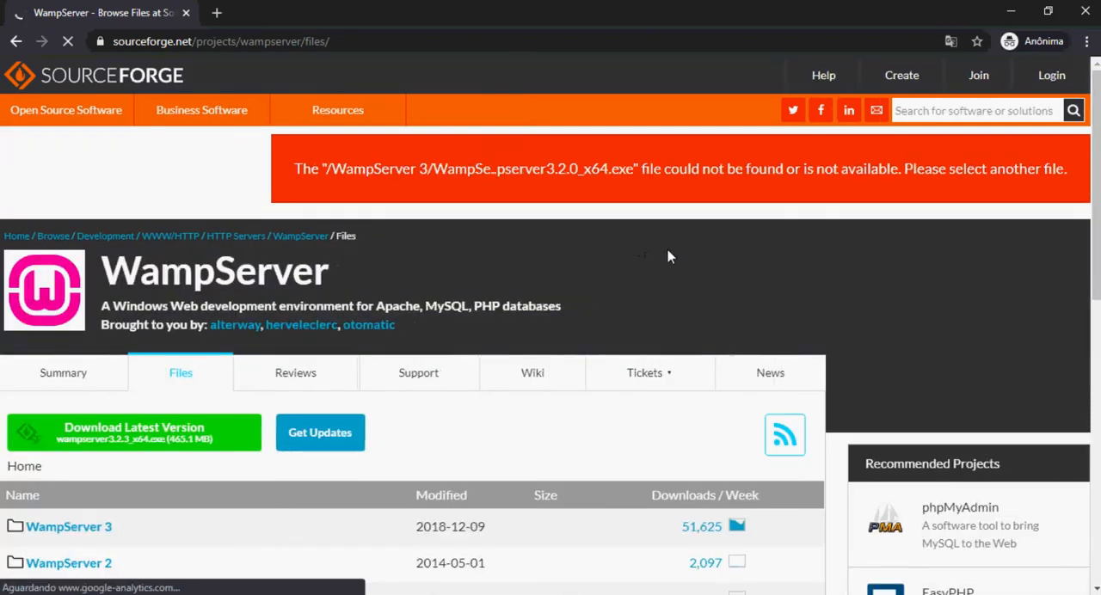
pyautogui.scroll(-1, 297, 348)
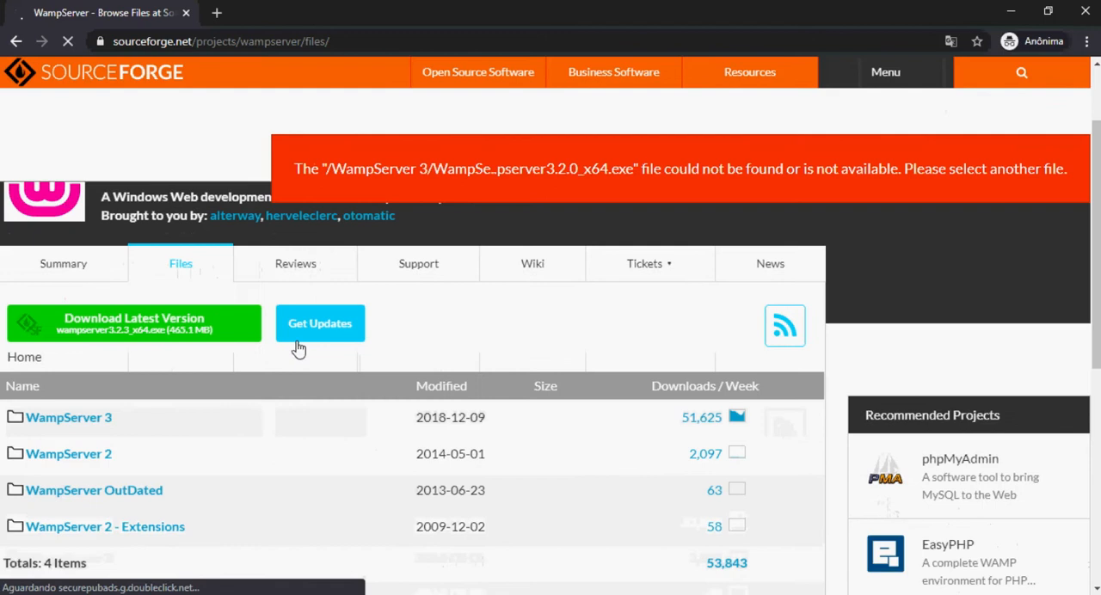
pyautogui.scroll(-1, 298, 348)
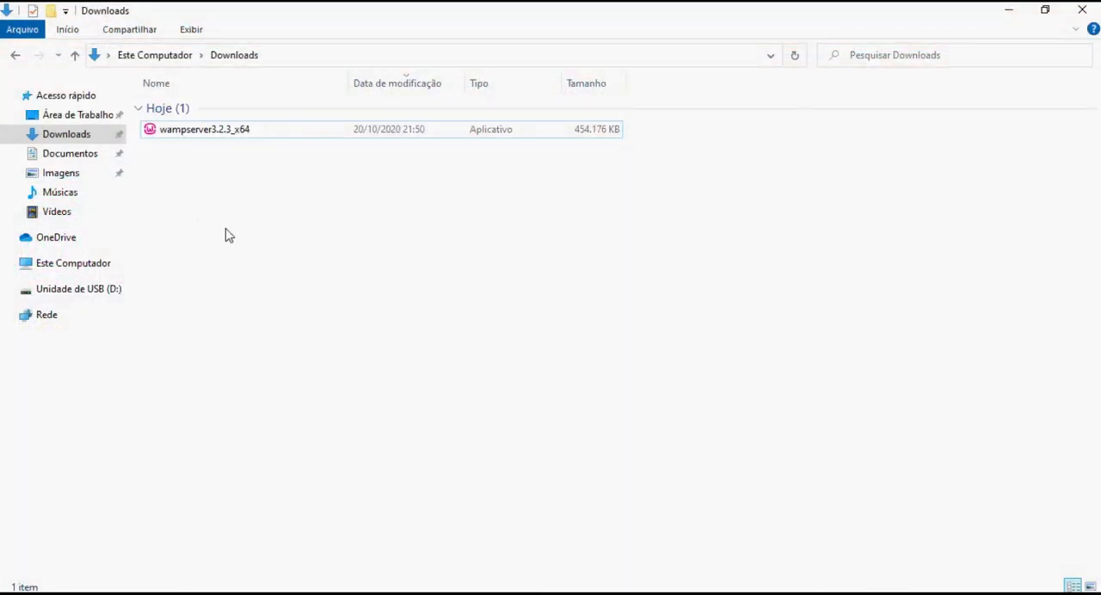
# - Run the downloaded wampserver3.2.3_x64 installer with English as setup language and accept the license agreement
pyautogui.doubleClick(168, 135)
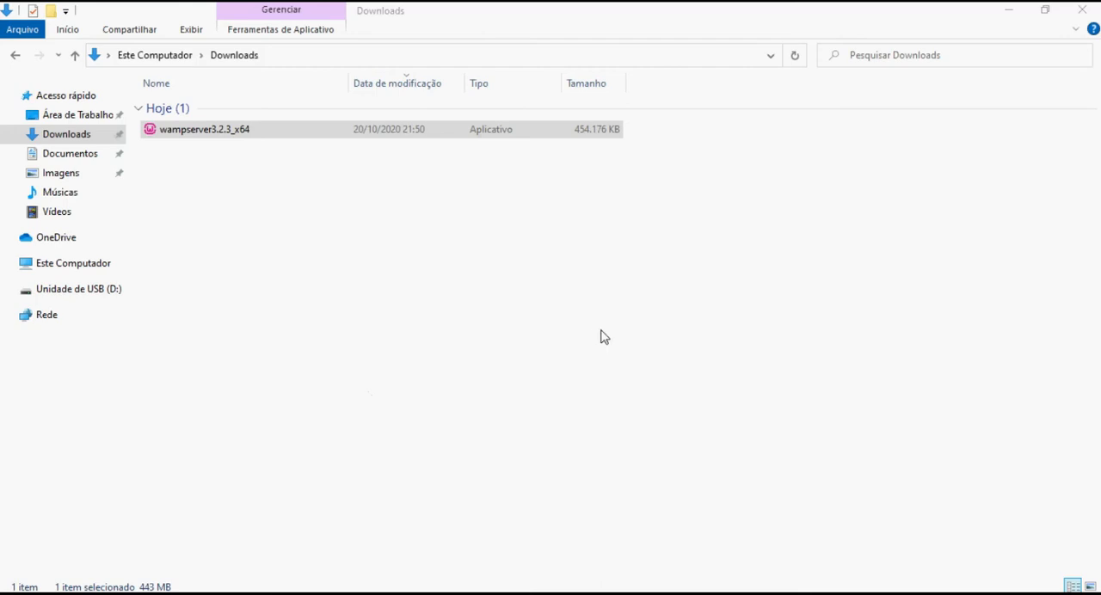
pyautogui.click(590, 343)
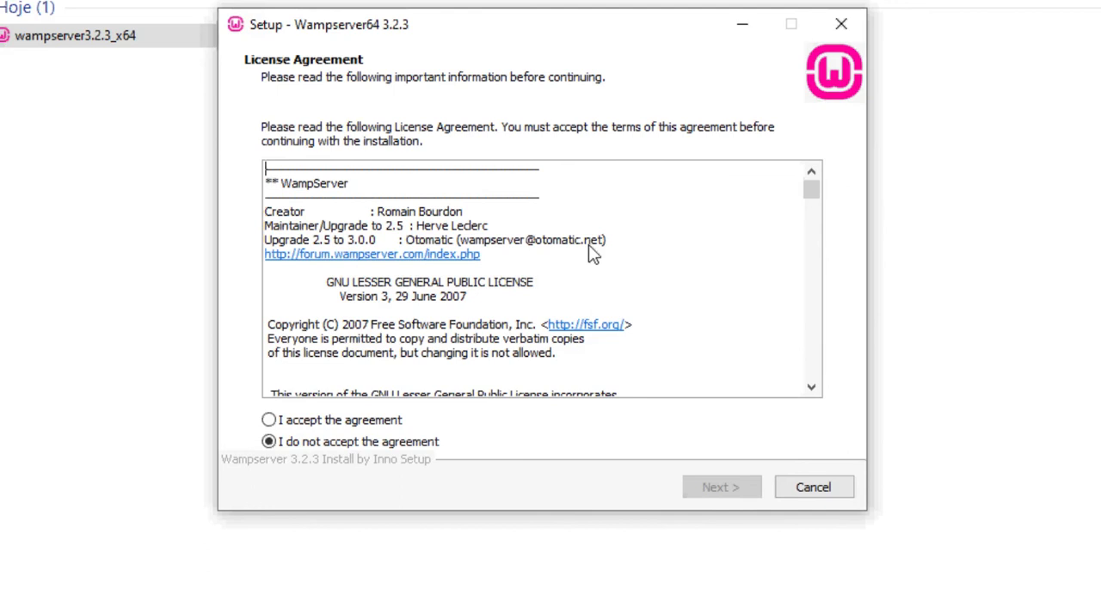
pyautogui.moveTo(815, 190); pyautogui.dragTo(829, 396)
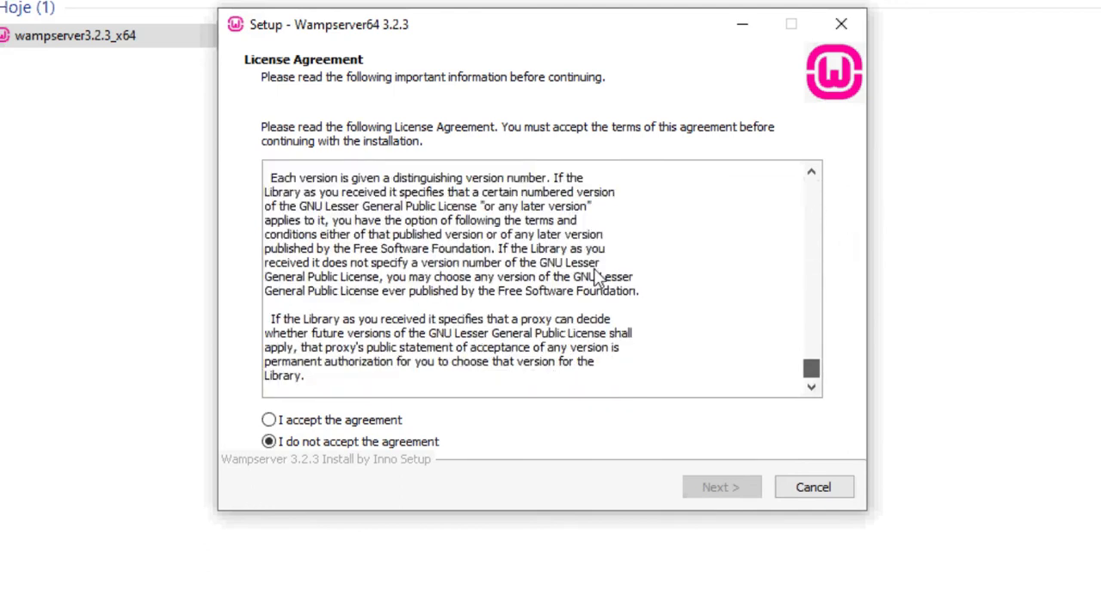
pyautogui.click(289, 427)
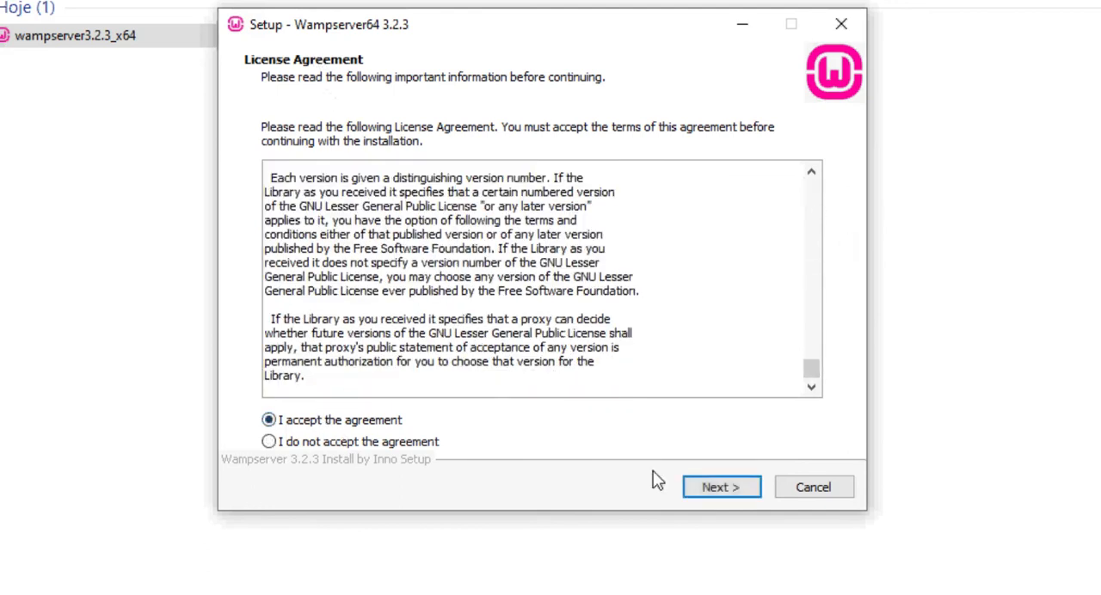
pyautogui.click(717, 489)
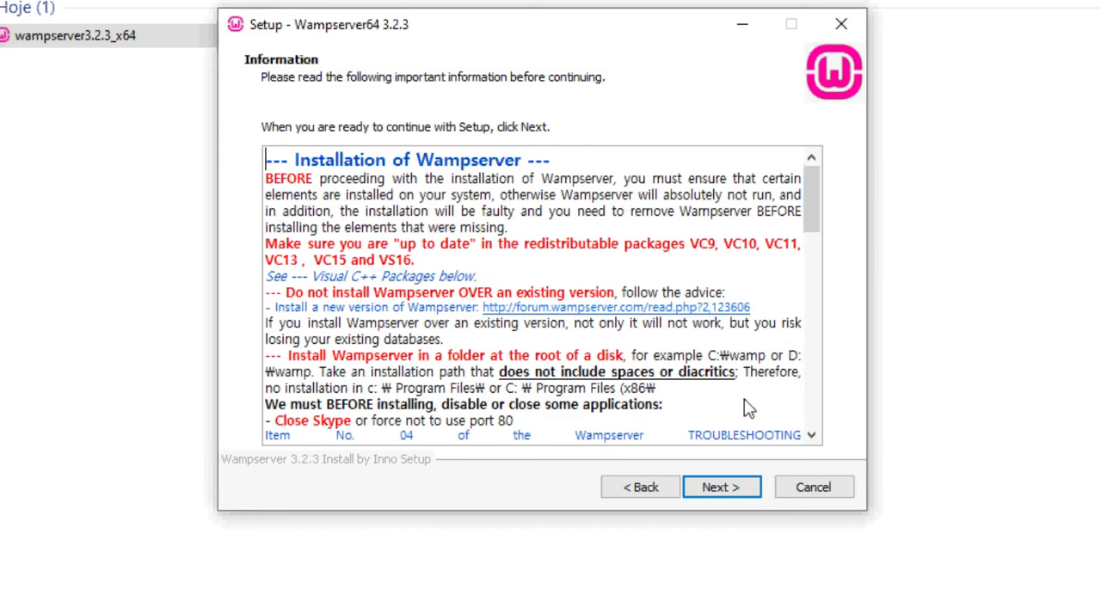
# - Continue past the installation information and keep c:\wamp64 as the destination folder
pyautogui.click(738, 491)
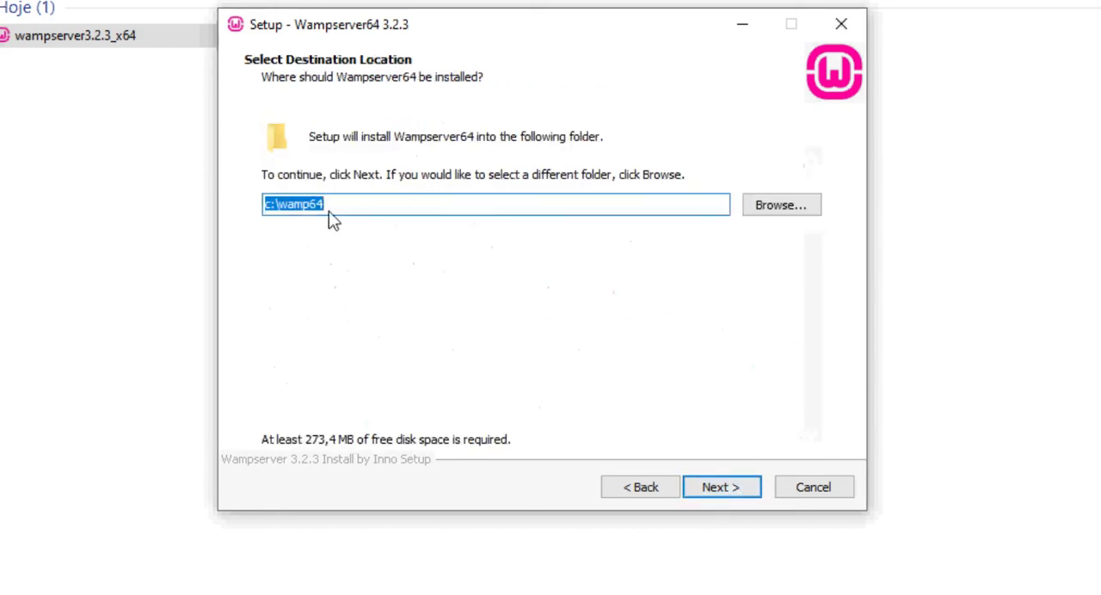
pyautogui.click(294, 214)
pyautogui.moveTo(281, 212); pyautogui.dragTo(361, 206)
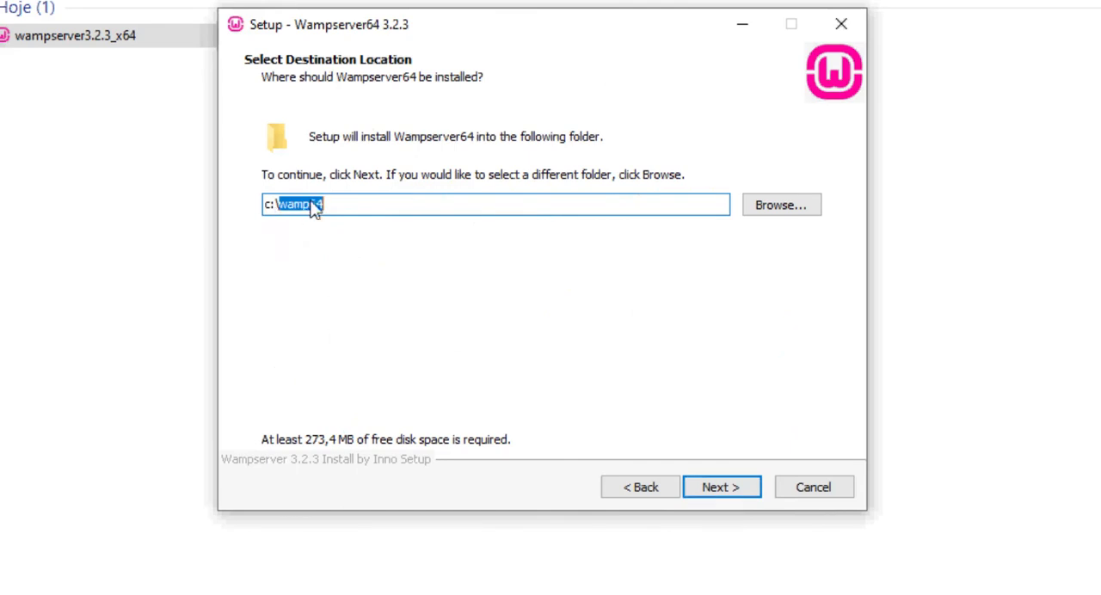
pyautogui.click(312, 214)
pyautogui.moveTo(283, 215); pyautogui.dragTo(352, 209)
pyautogui.click(354, 209)
pyautogui.click(718, 488)
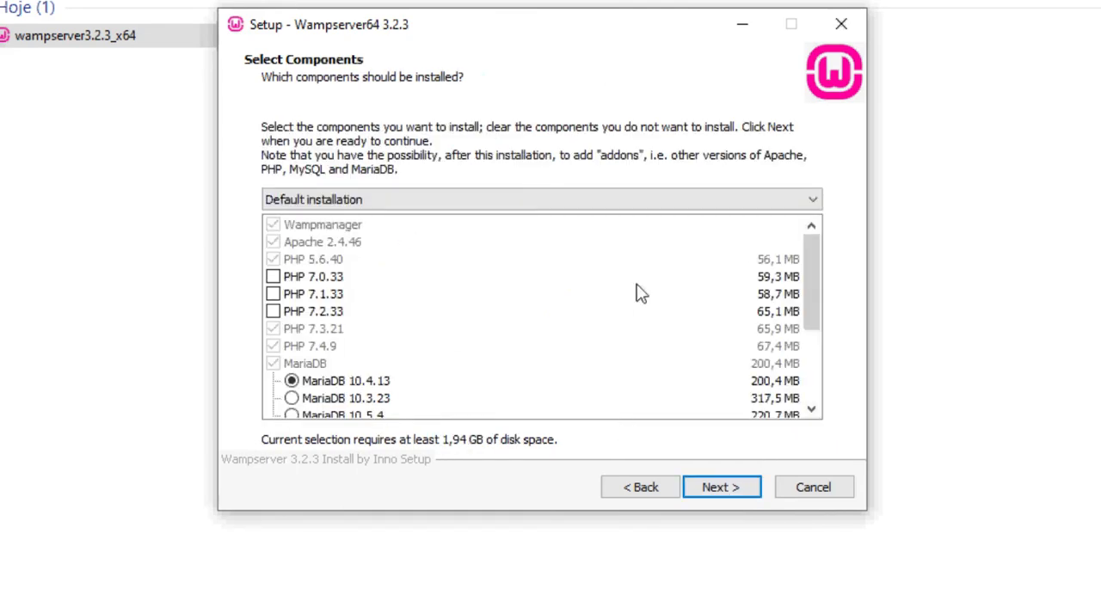
# - Review the component list and accept the Default installation with MariaDB 10.4.13 and MySQL 5.7.31
pyautogui.moveTo(814, 258)
pyautogui.mouseDown()
pyautogui.moveTo(843, 373)
pyautogui.moveTo(814, 246)
pyautogui.mouseUp()
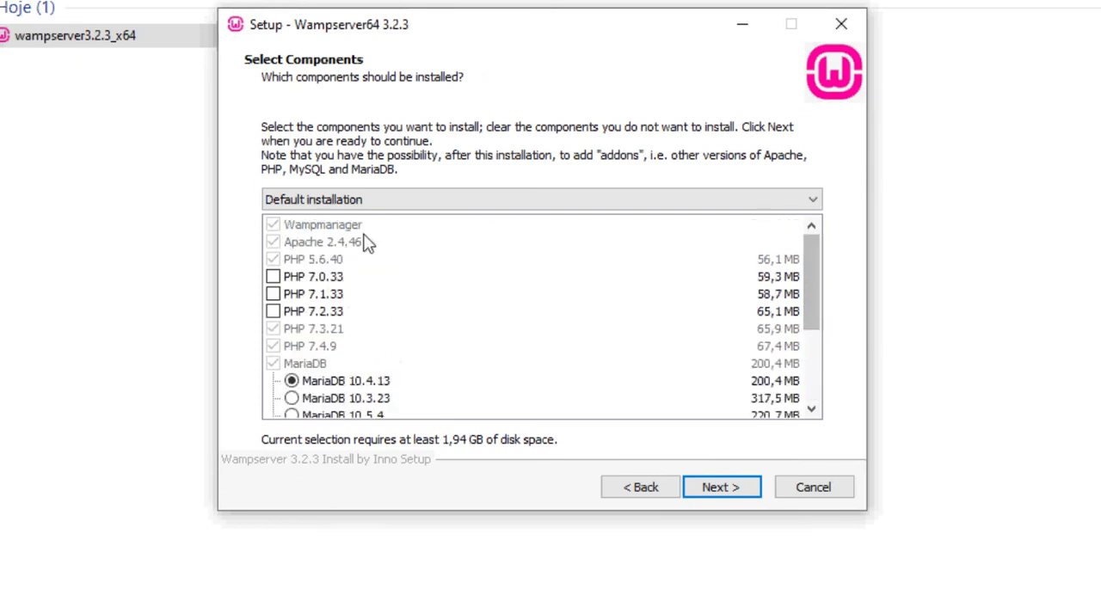
pyautogui.scroll(-3, 818, 311)
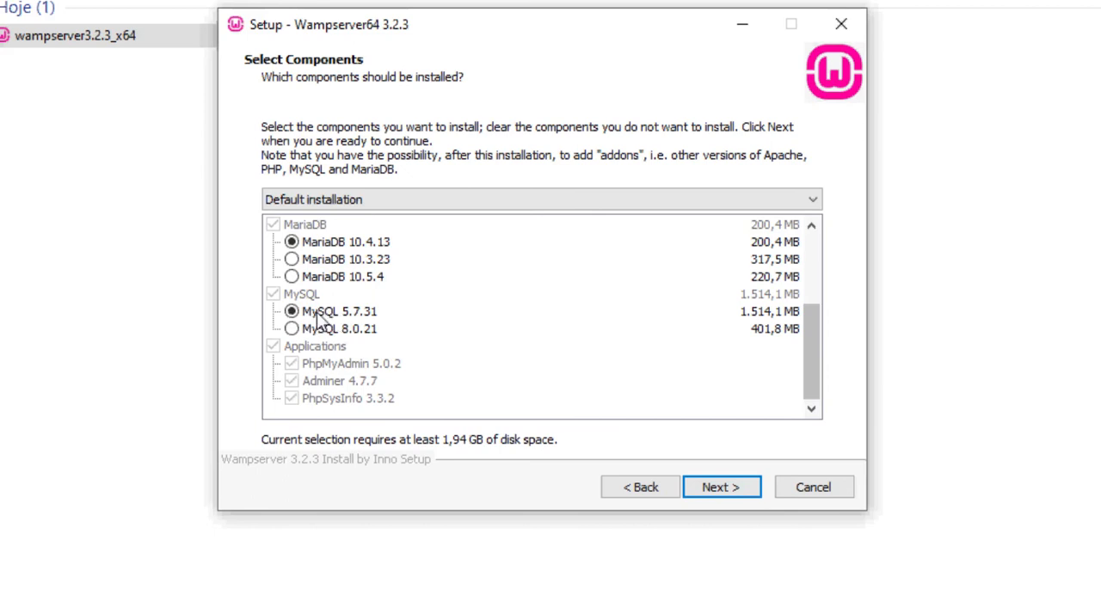
pyautogui.moveTo(811, 367); pyautogui.dragTo(796, 280)
pyautogui.scroll(-3, 795, 280)
pyautogui.click(728, 489)
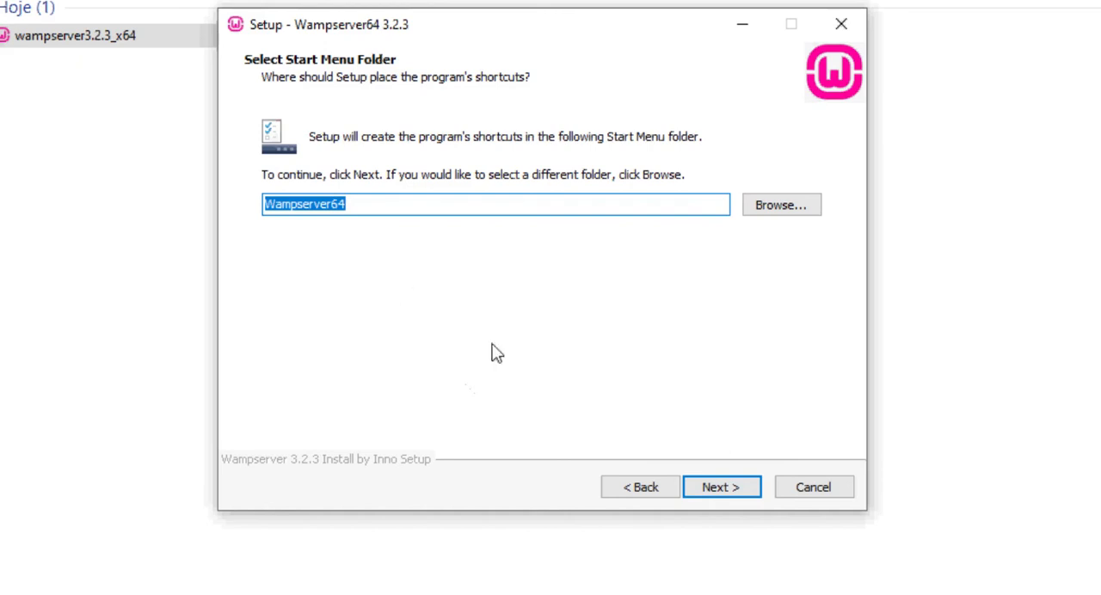
# - Keep Wampserver64 as the Start Menu folder, review the setup summary and start the installation
pyautogui.click(727, 488)
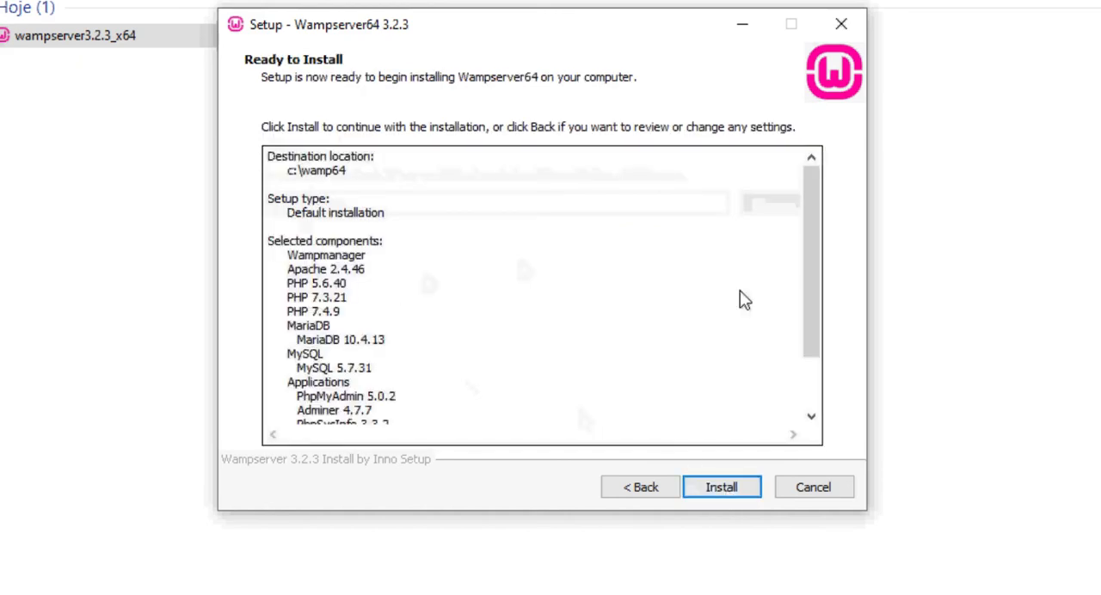
pyautogui.scroll(-2, 808, 284)
pyautogui.scroll(2, 706, 270)
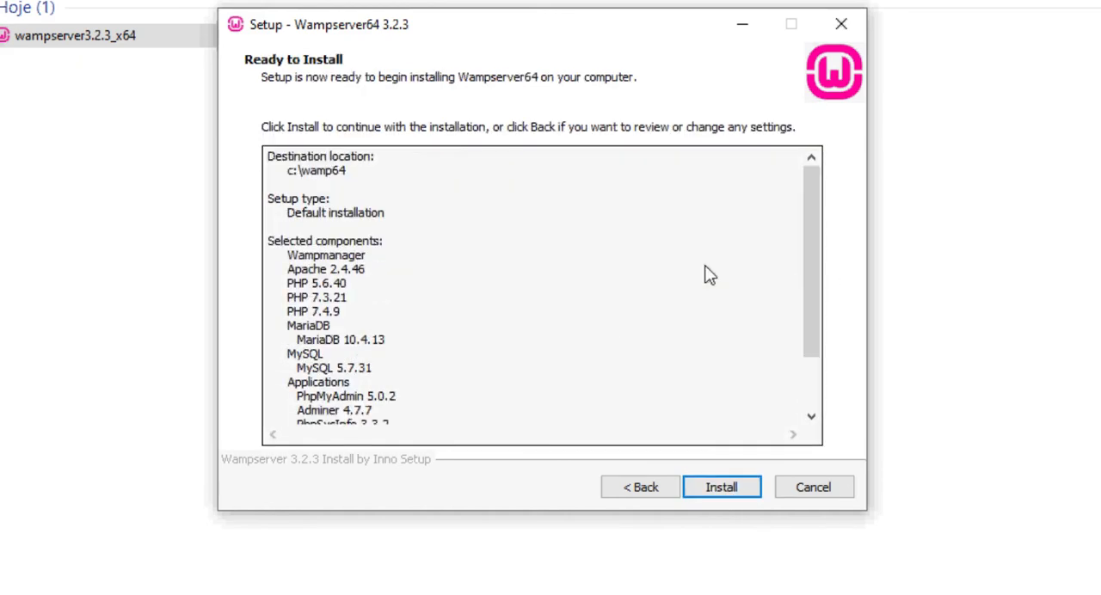
pyautogui.click(739, 487)
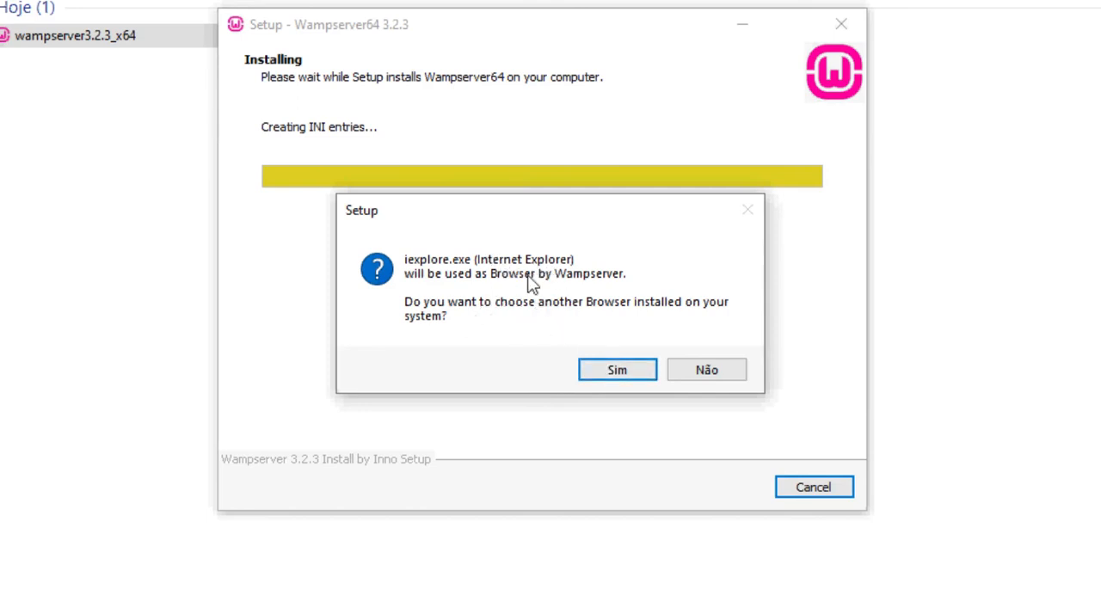
# - Choose iexplore as Wampserver's default browser and Notepad as its text editor by selecting their executables
pyautogui.click(612, 369)
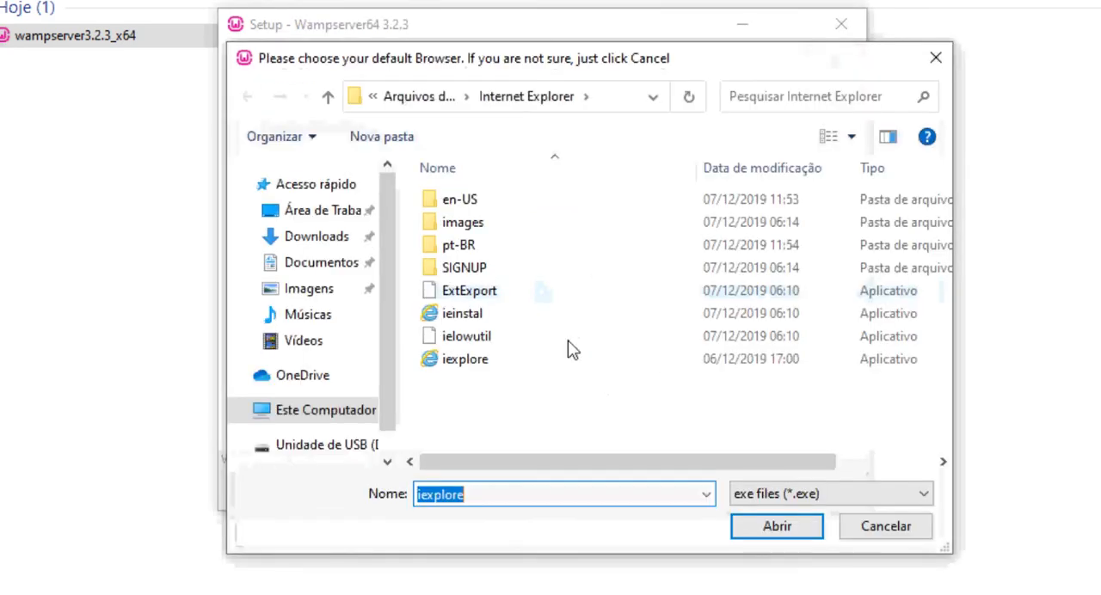
pyautogui.click(775, 531)
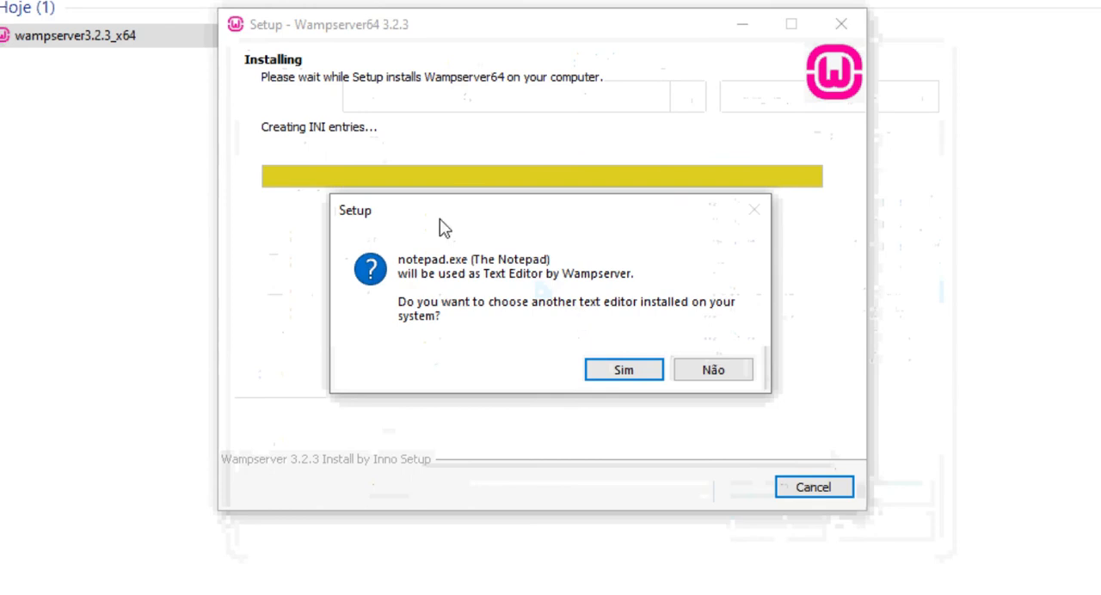
pyautogui.click(633, 371)
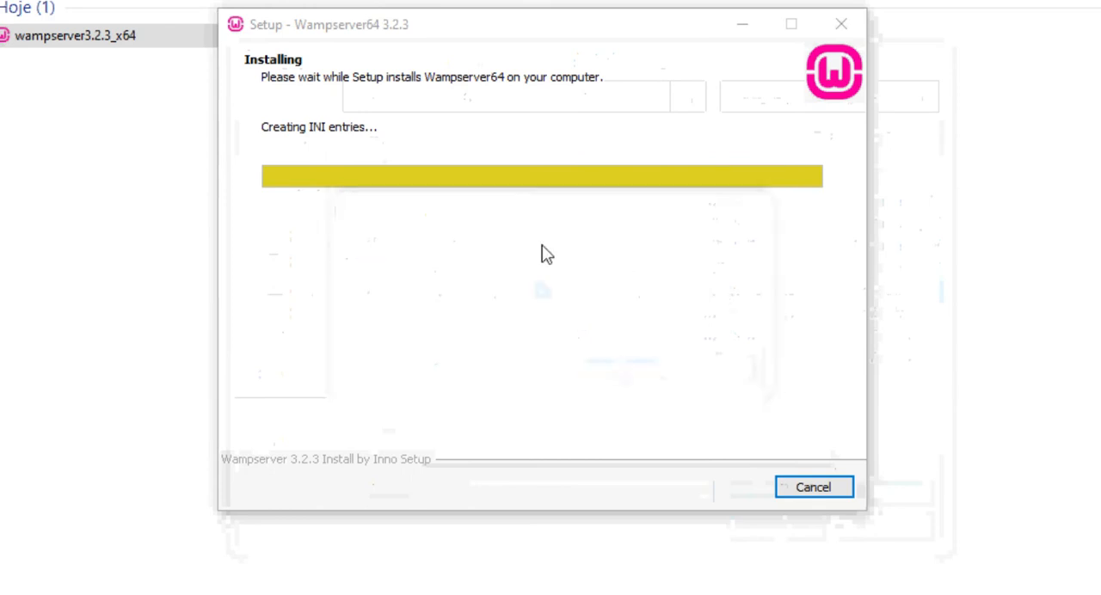
pyautogui.click(777, 533)
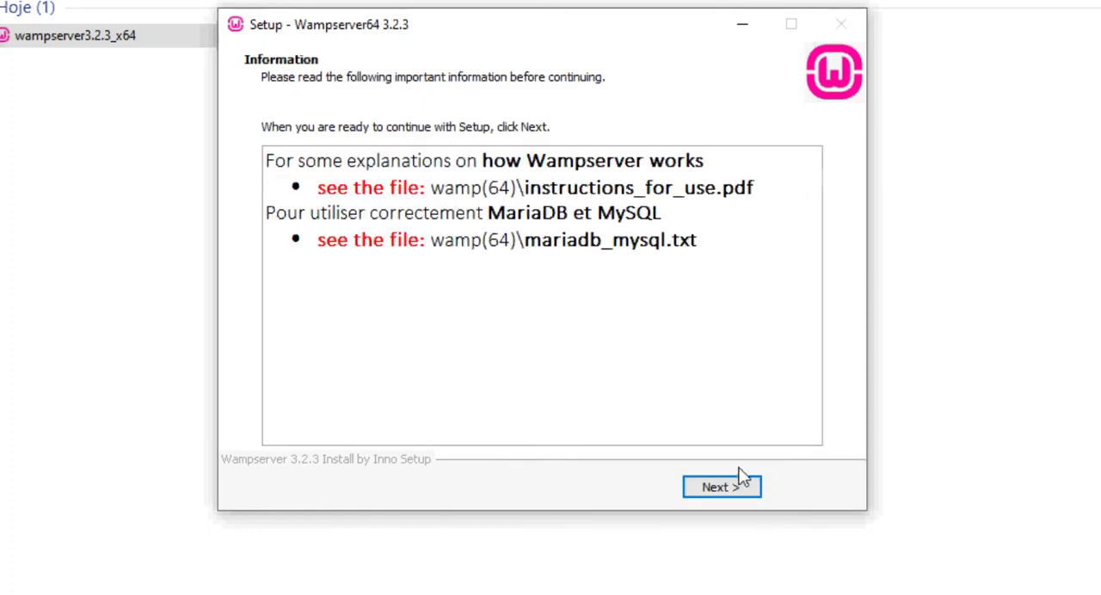
# - Continue past the closing information page and finish the Wampserver64 setup wizard
pyautogui.click(721, 488)
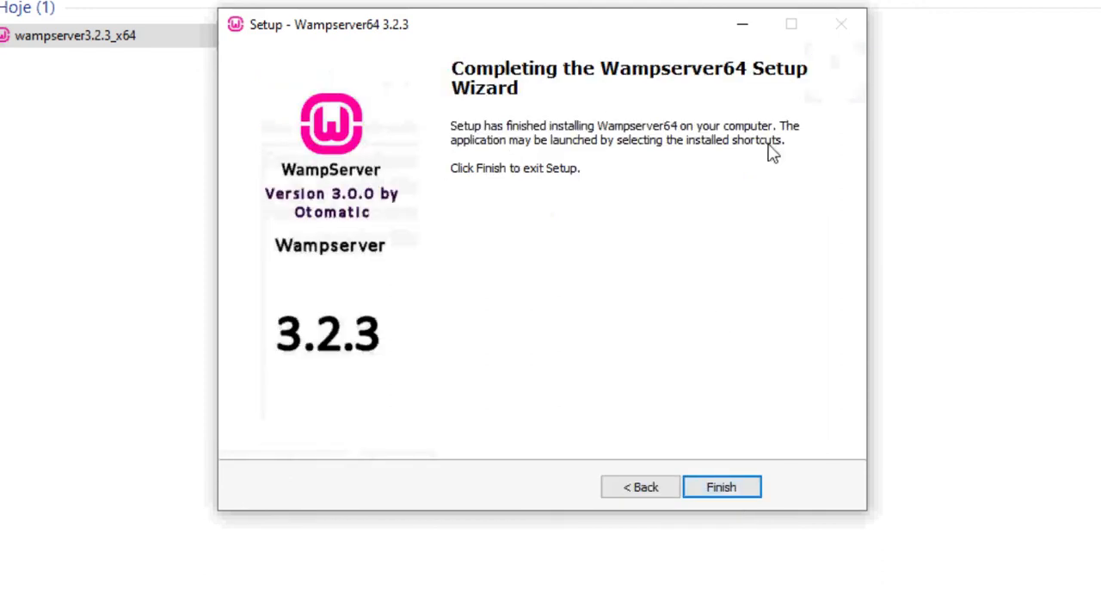
pyautogui.click(721, 487)
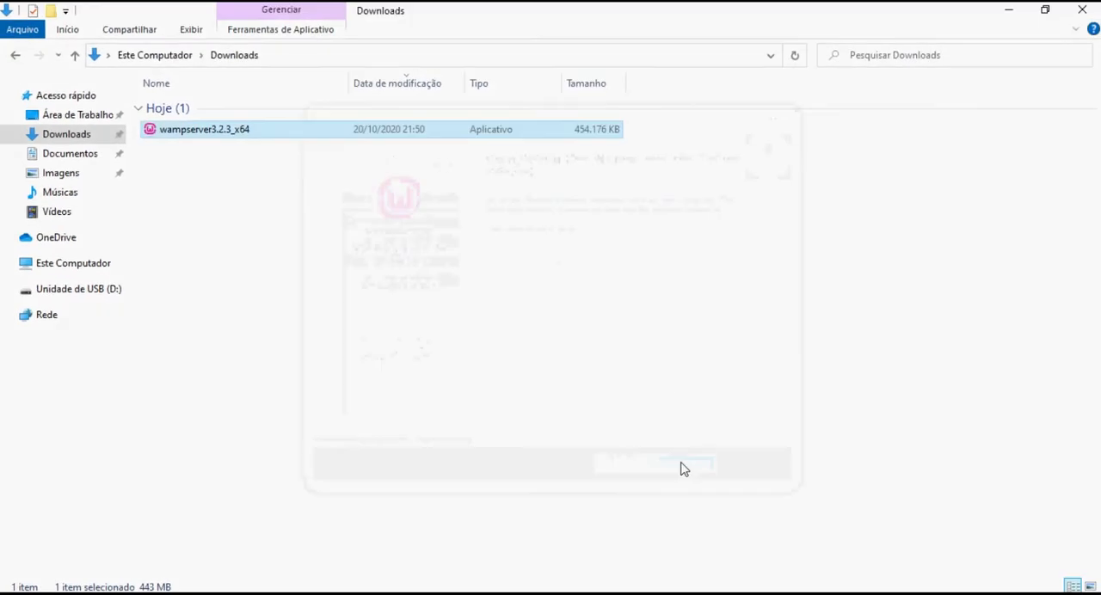
pyautogui.click(422, 276)
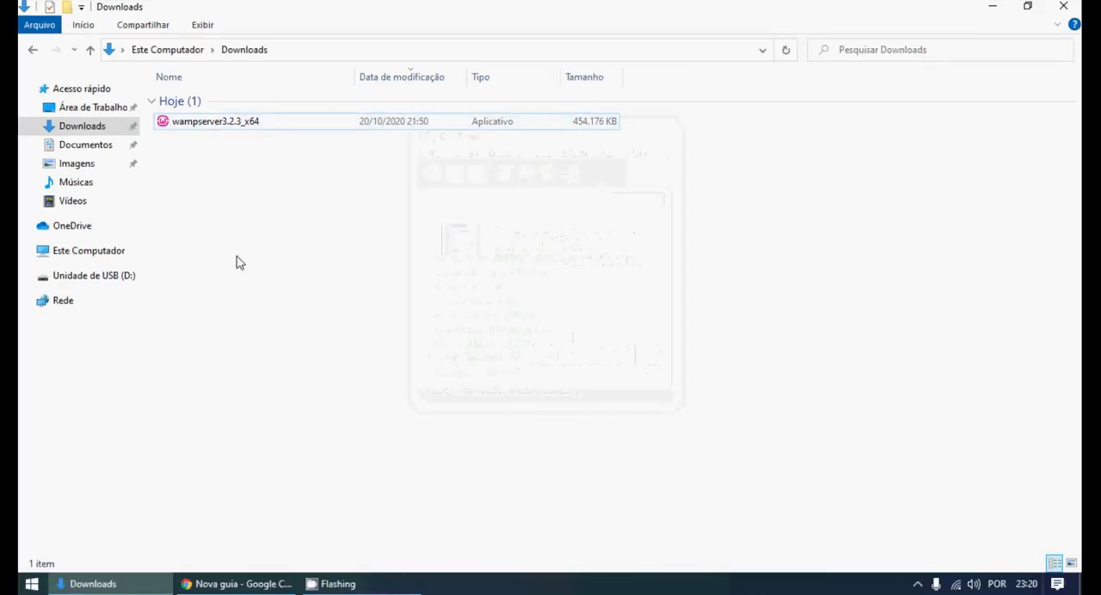
# - Find Wampserver64 with a Windows search for "wam", launch it and allow it to run
pyautogui.press('super')
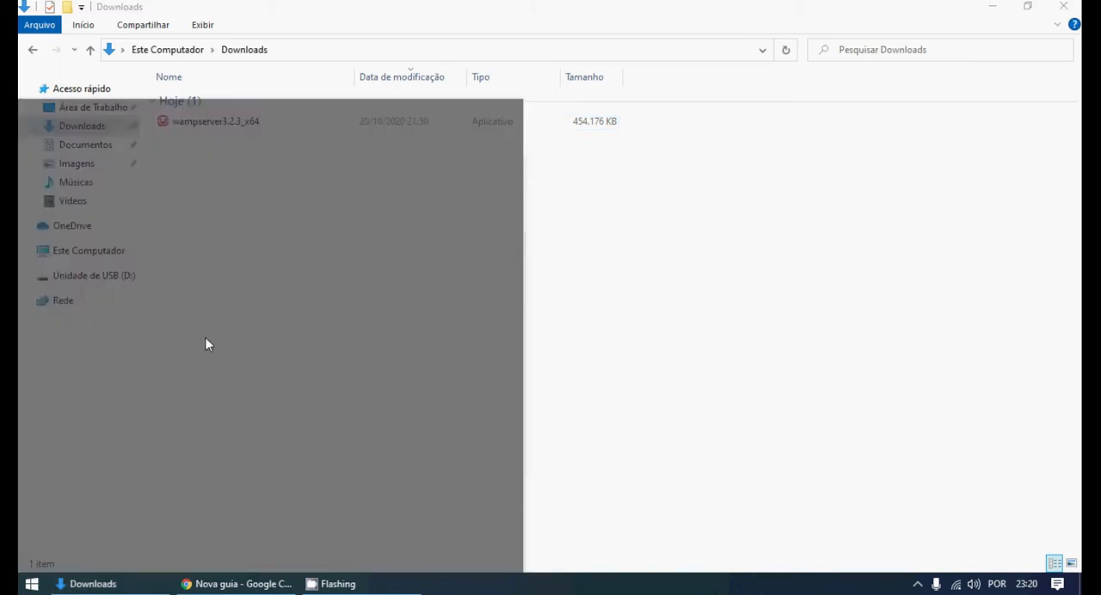
pyautogui.write('wam')
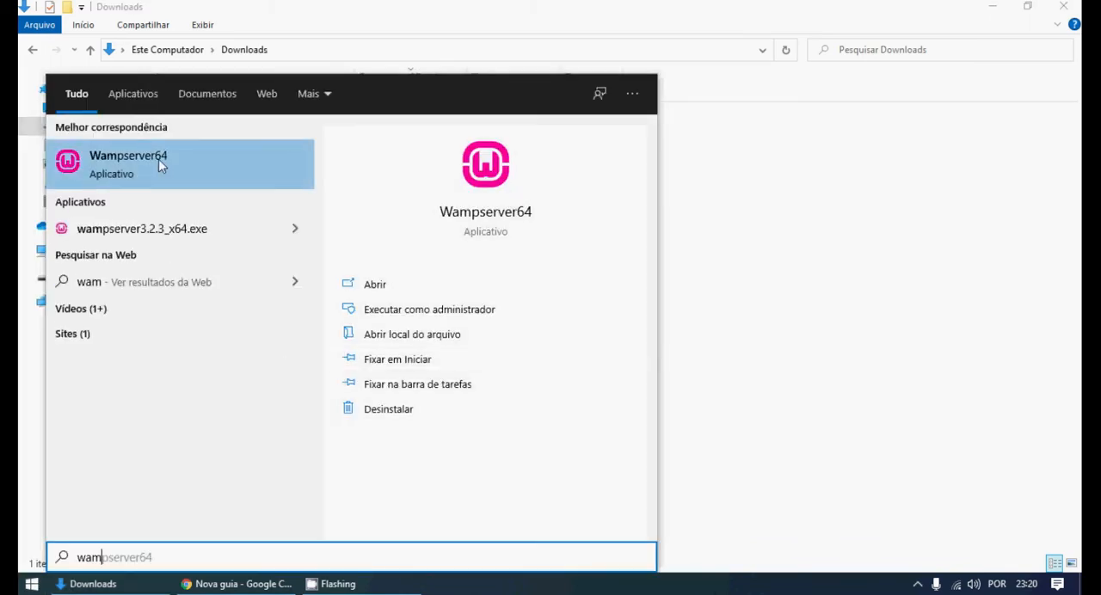
pyautogui.click(124, 154)
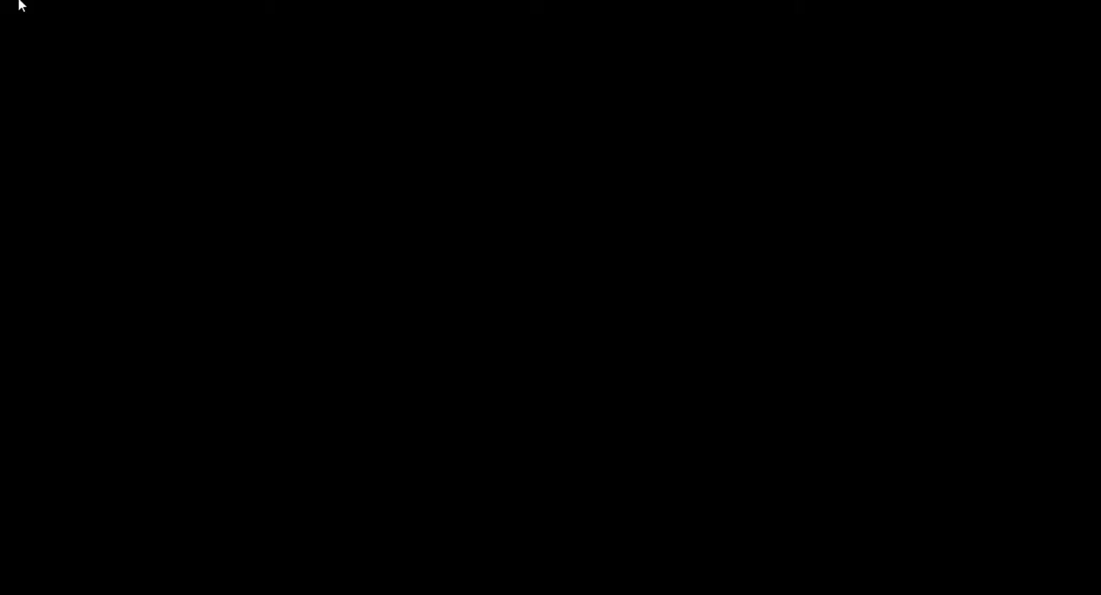
pyautogui.click(416, 358)
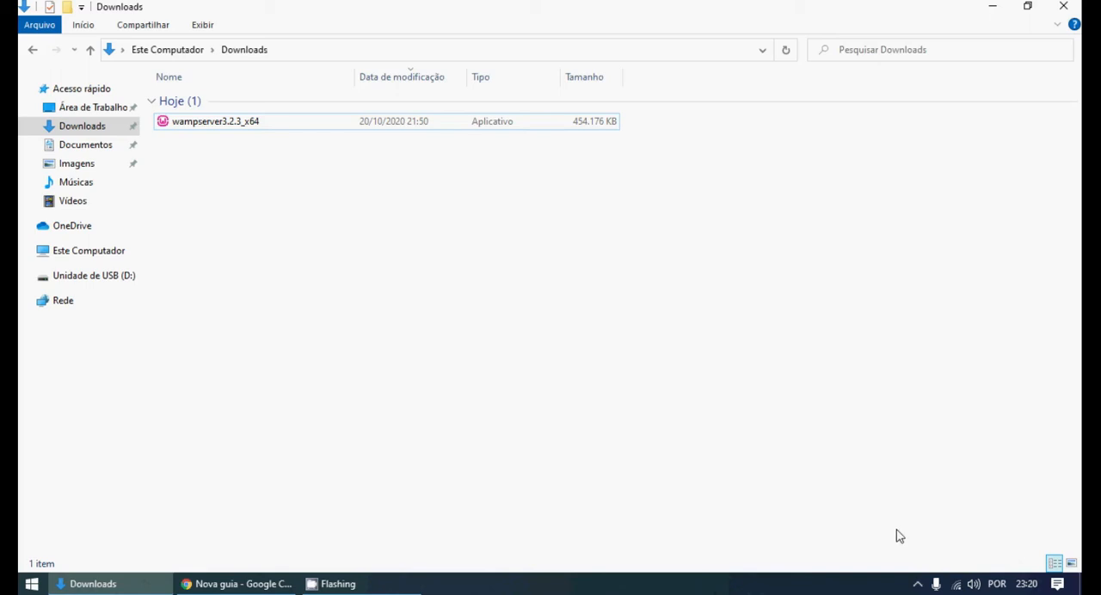
# - Check the Wampserver icon among the hidden notification icons and review its menu of tools and service commands
pyautogui.click(917, 585)
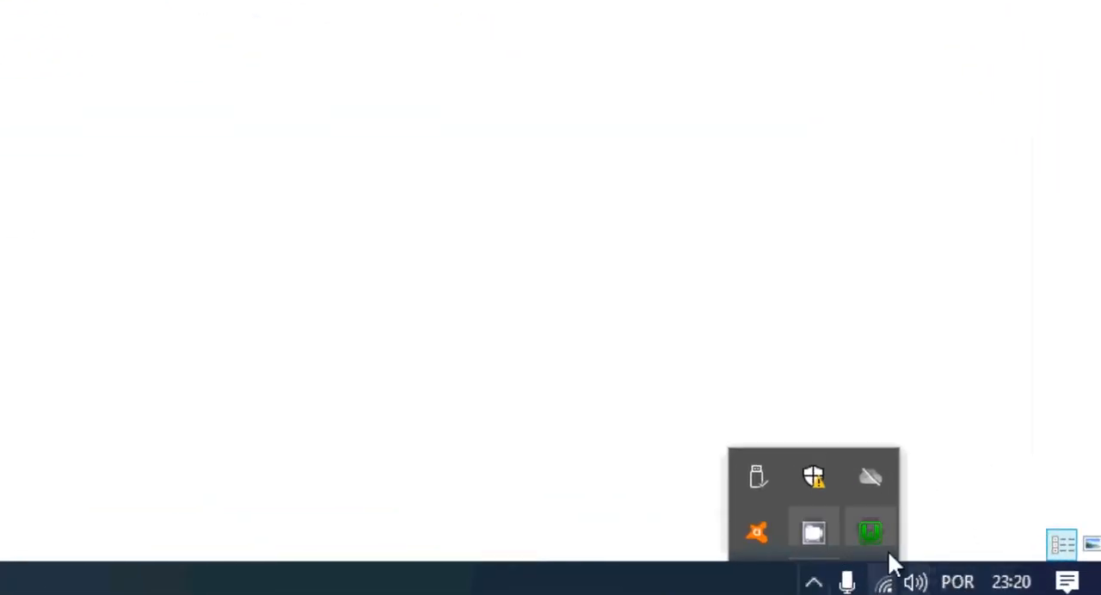
pyautogui.moveTo(875, 535)
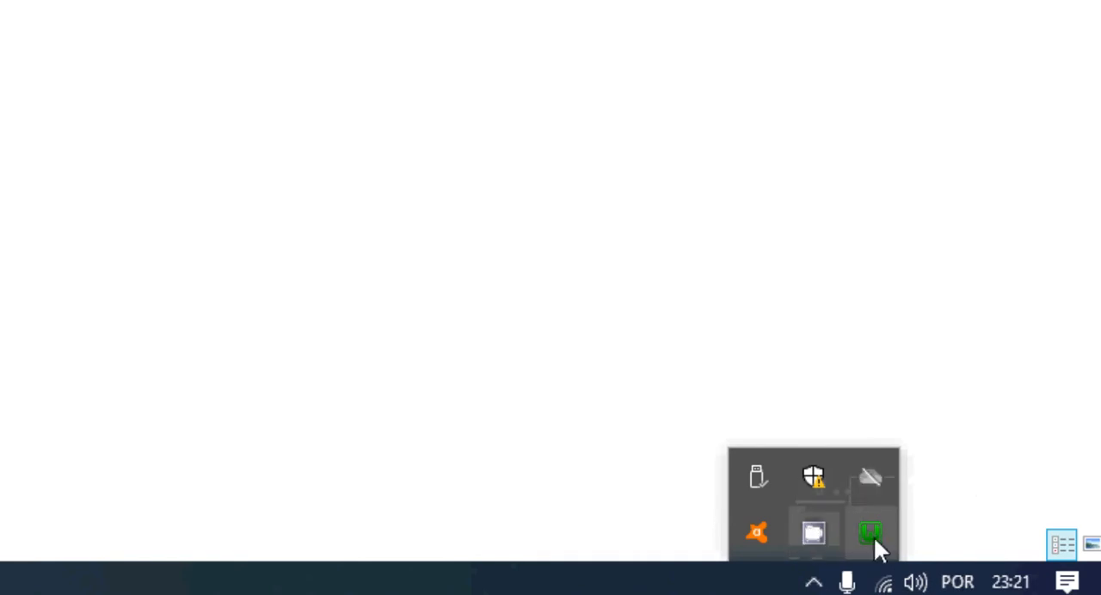
pyautogui.click(873, 536)
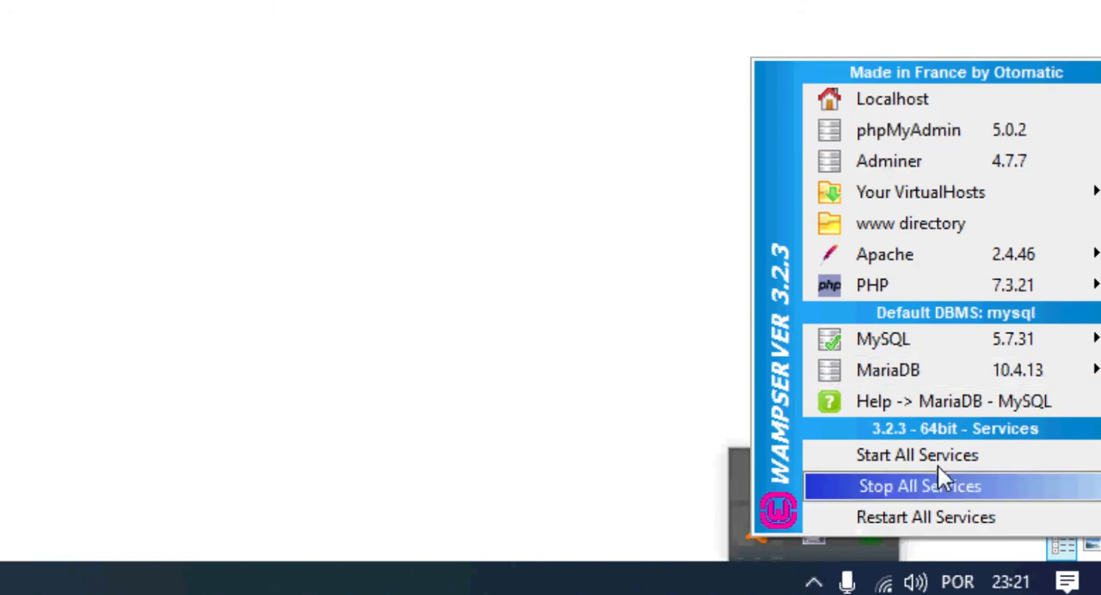
pyautogui.click(814, 582)
pyautogui.click(814, 583)
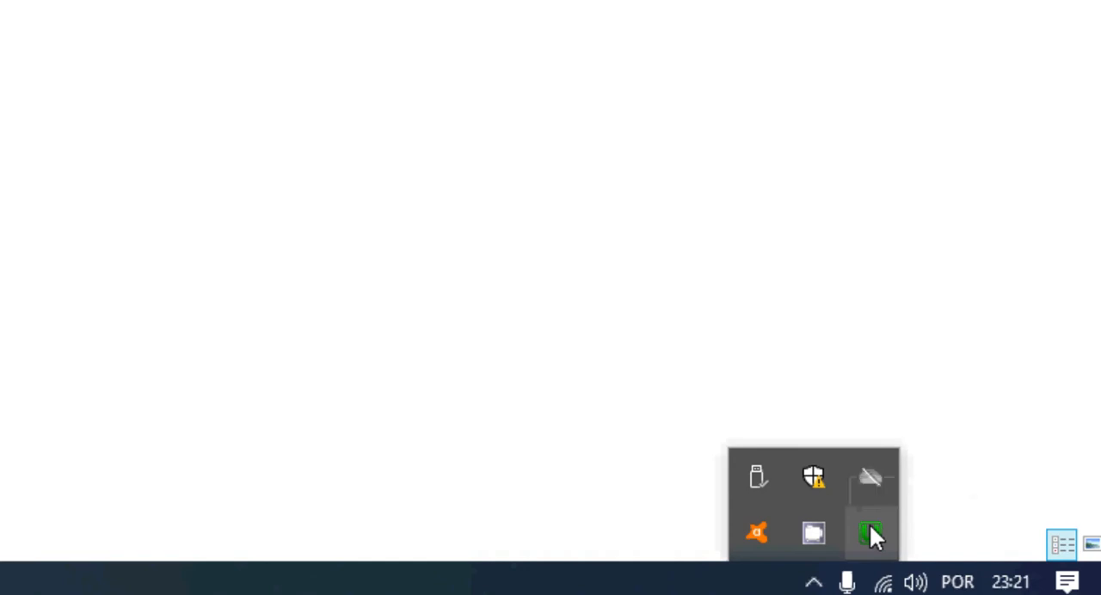
pyautogui.click(869, 526)
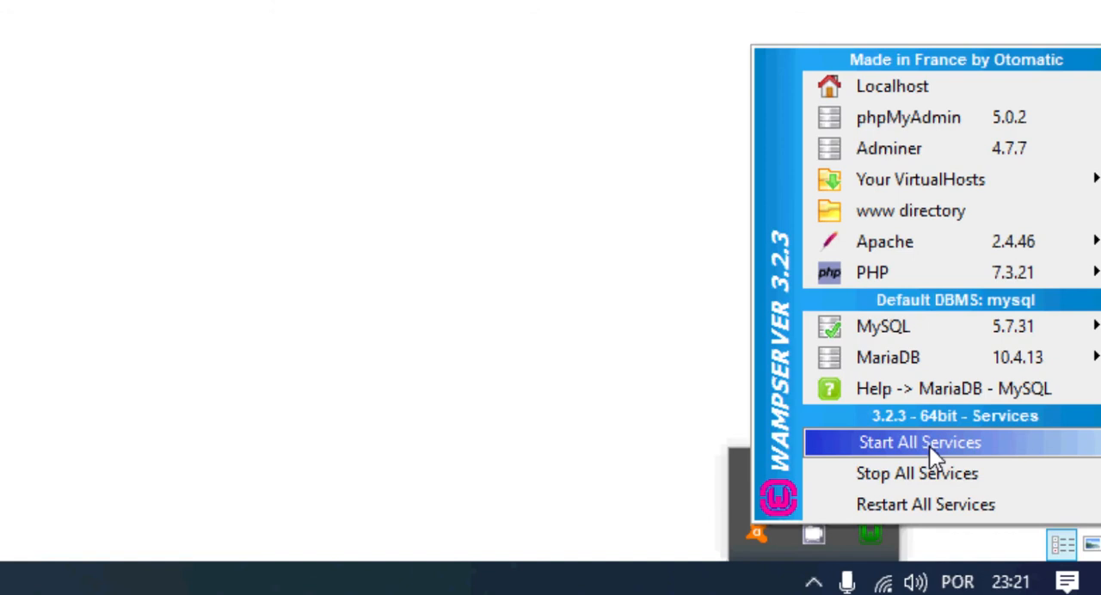
pyautogui.click(138, 67)
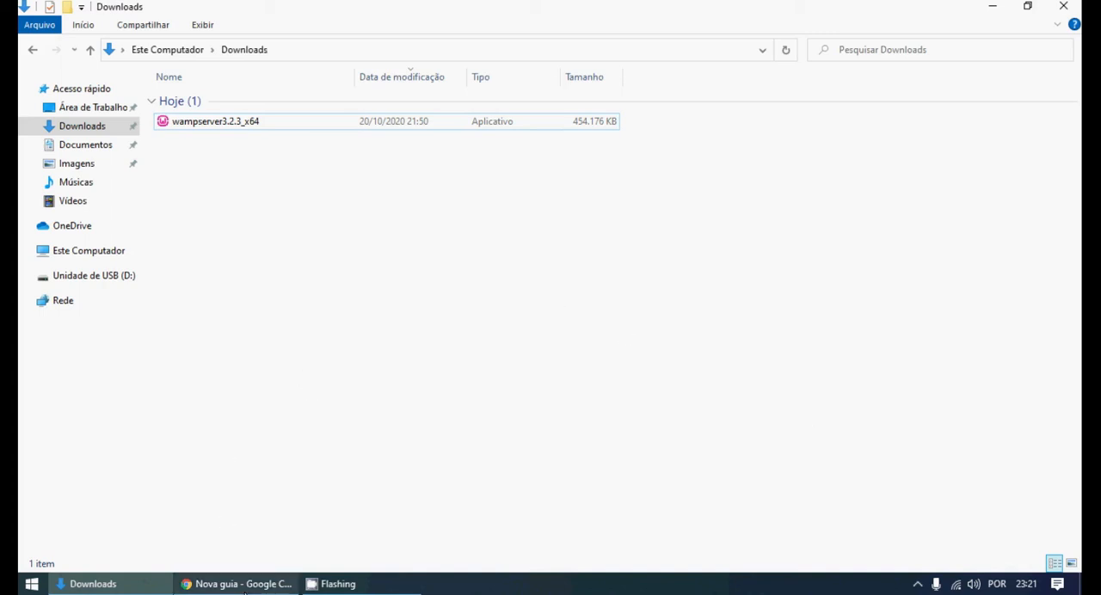
# - Switch to Google Chrome and open localhost/phpmyadmin
pyautogui.click(241, 585)
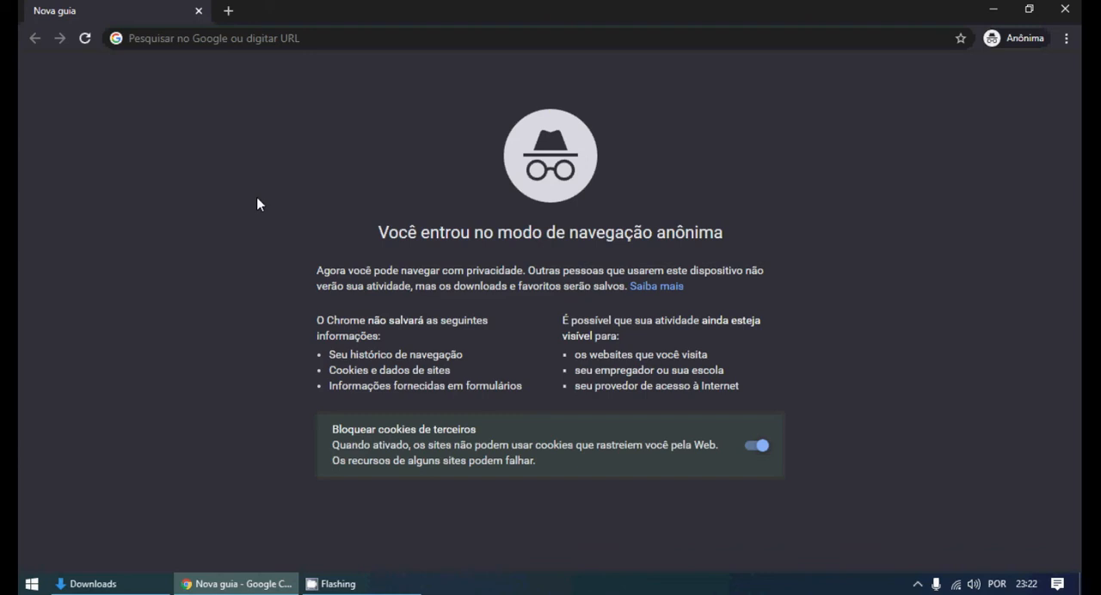
pyautogui.click(187, 41)
pyautogui.write('l')
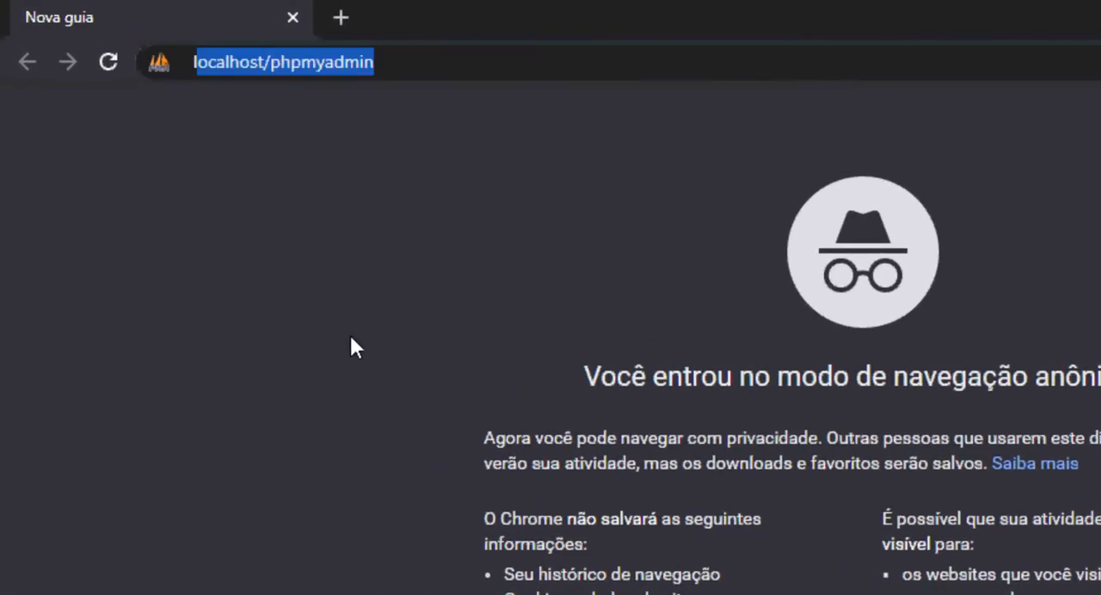
pyautogui.write('ocal')
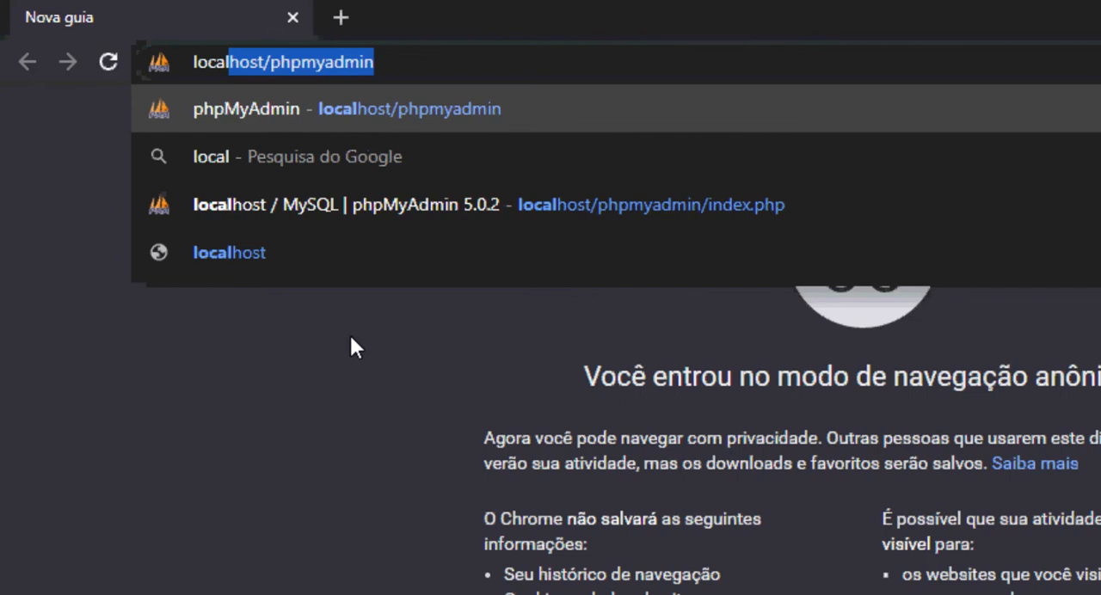
pyautogui.press('Right')
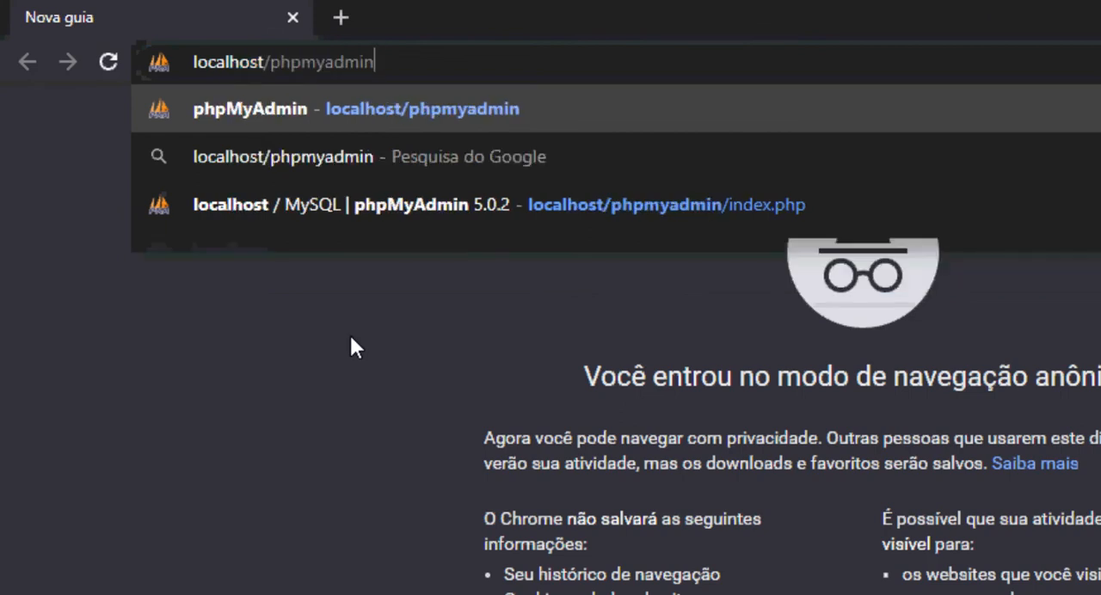
pyautogui.press('Return')
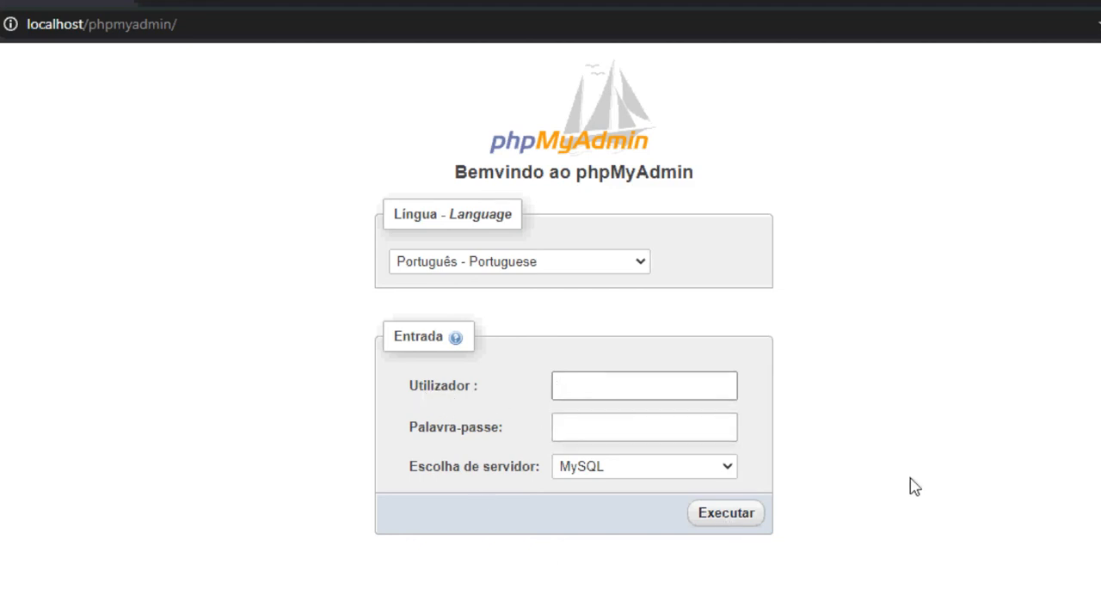
# - Log in to phpMyAdmin on the MySQL server as root, leaving the password field empty
pyautogui.write('root')
pyautogui.click(869, 474)
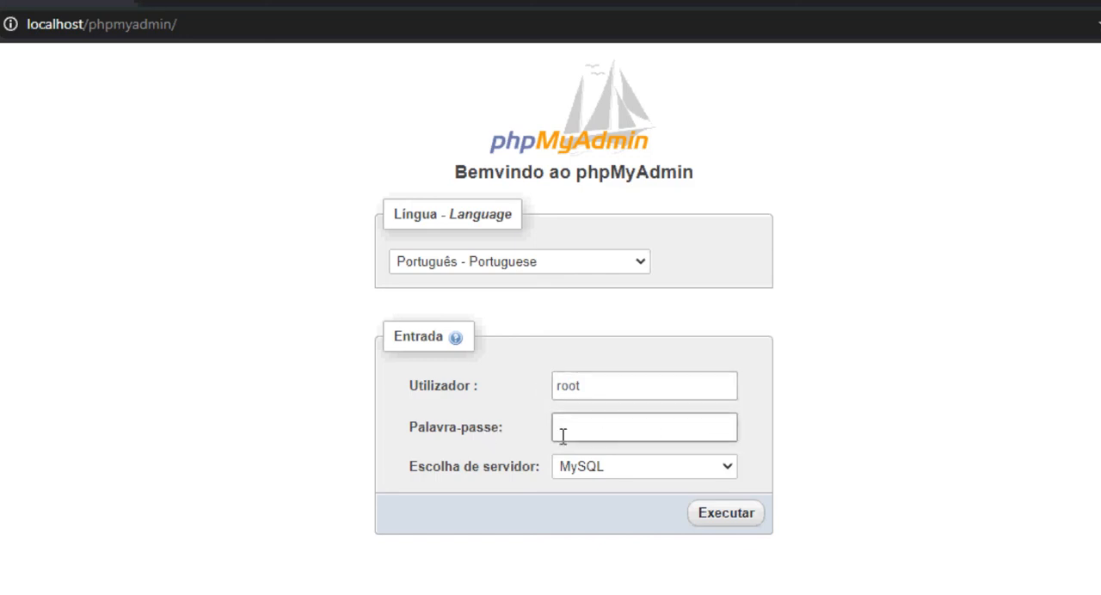
pyautogui.click(713, 516)
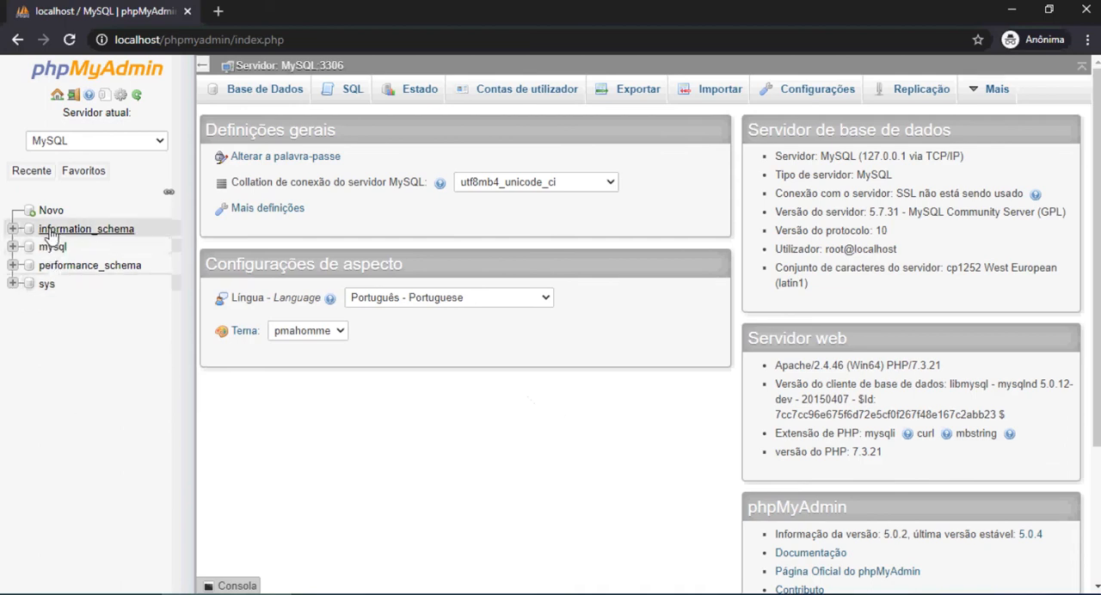
pyautogui.click(83, 171)
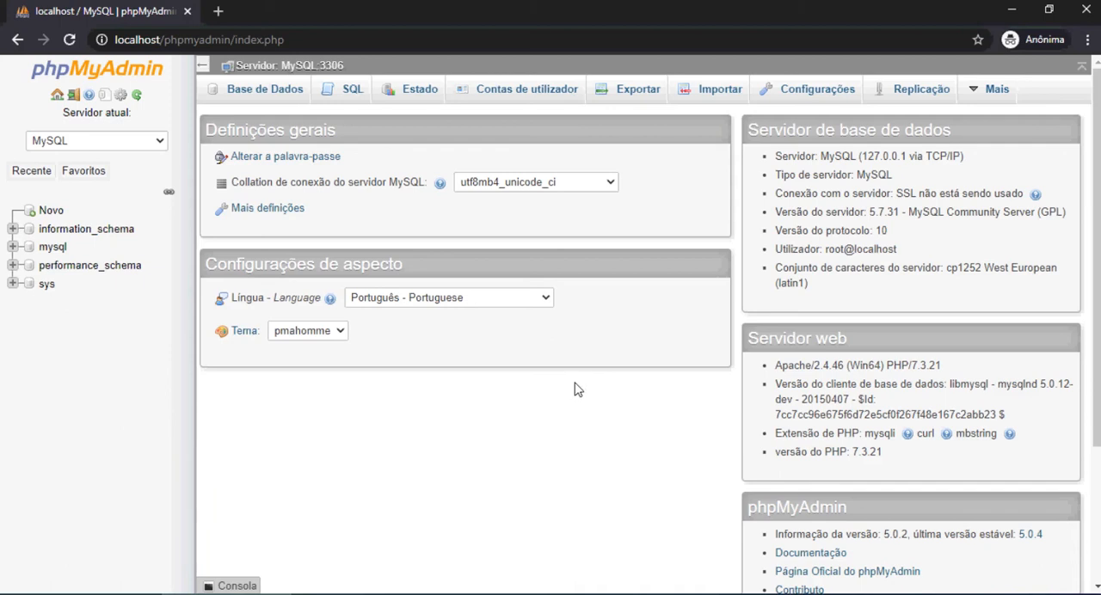
pyautogui.scroll(-3, 573, 391)
pyautogui.scroll(3, 575, 391)
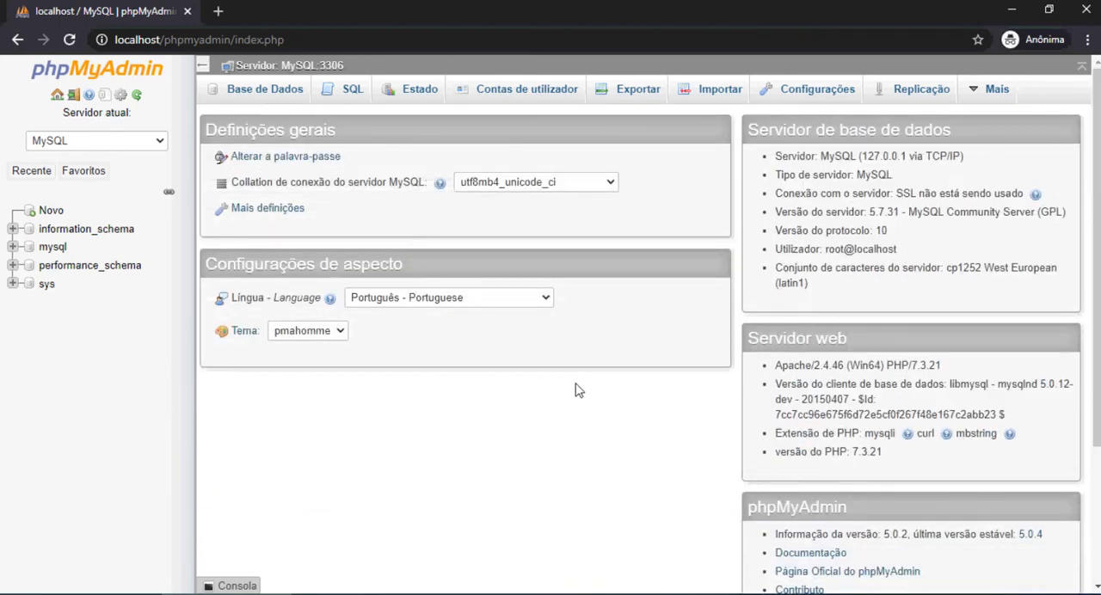